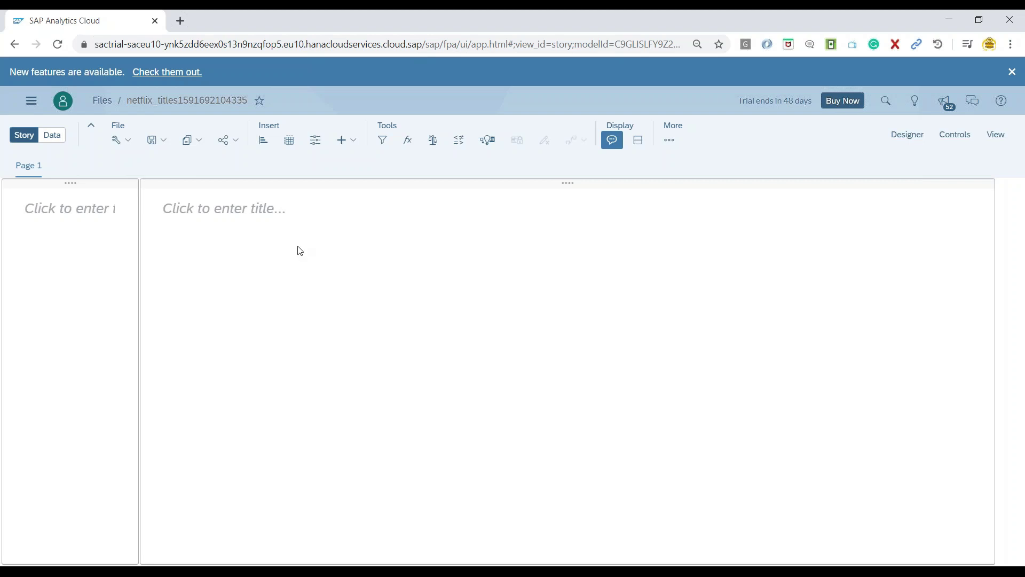
Step: Insert a bar chart on the main canvas with Count by type: Movie 4,265, TV Show 1,969
left_click(264, 147)
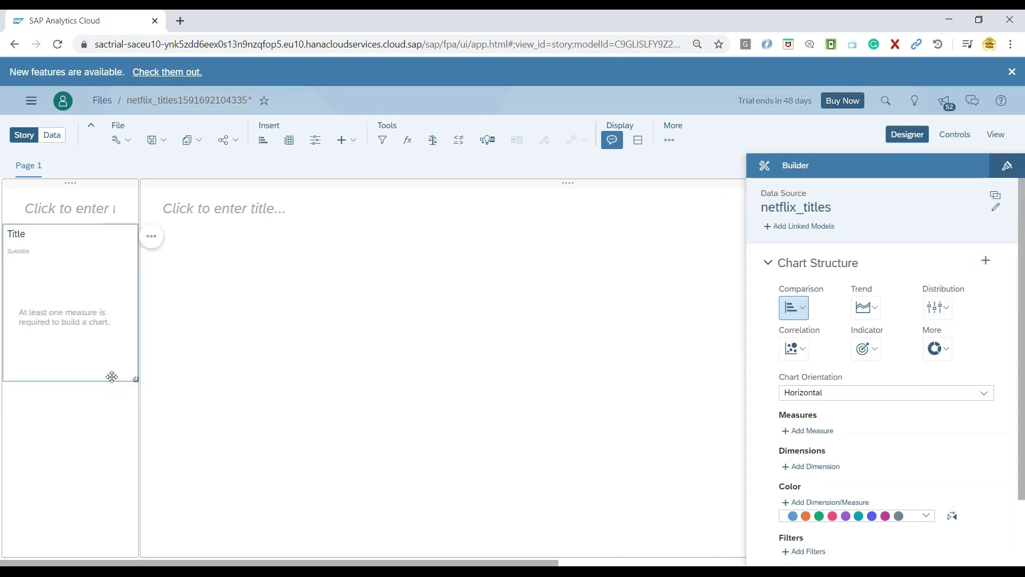
left_click_drag(113, 376, 496, 447)
left_click(799, 432)
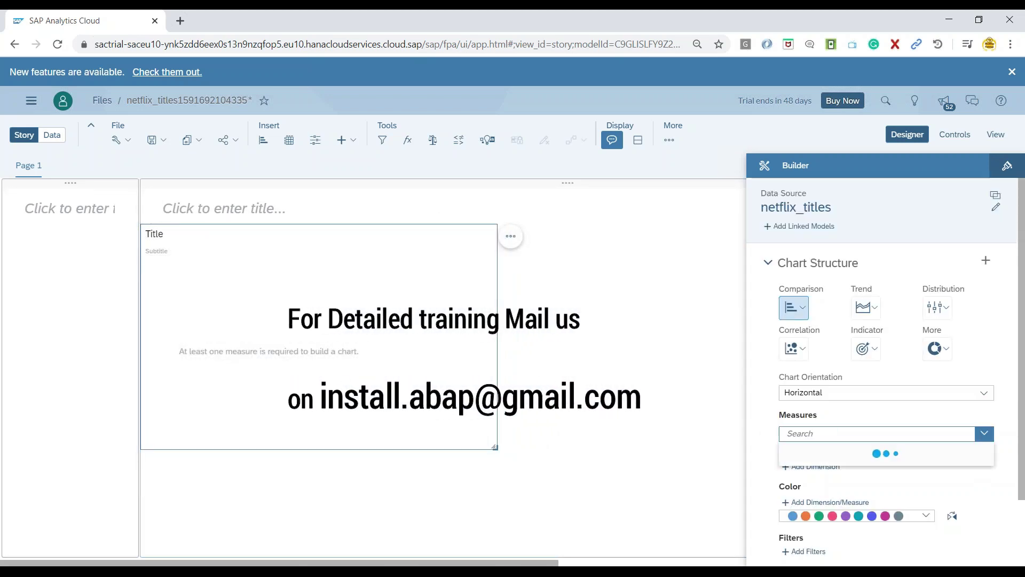
left_click(812, 471)
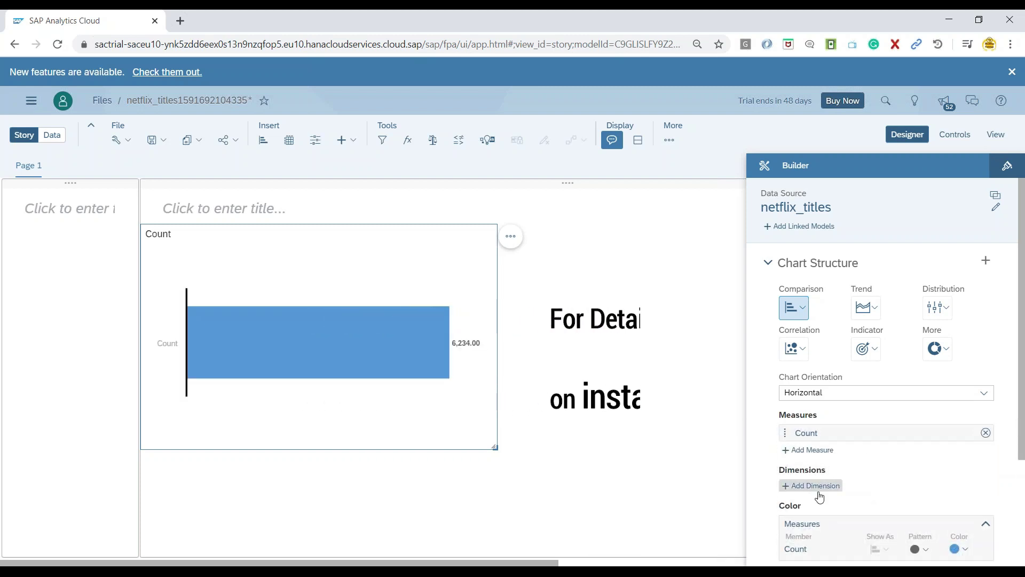
left_click(816, 485)
scroll(874, 488, "down", 3)
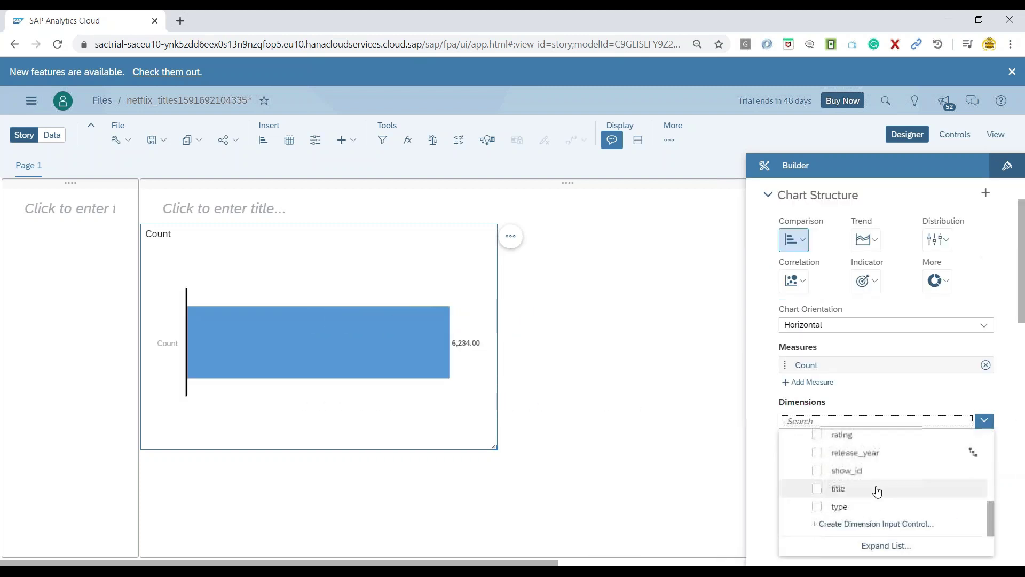
left_click(818, 507)
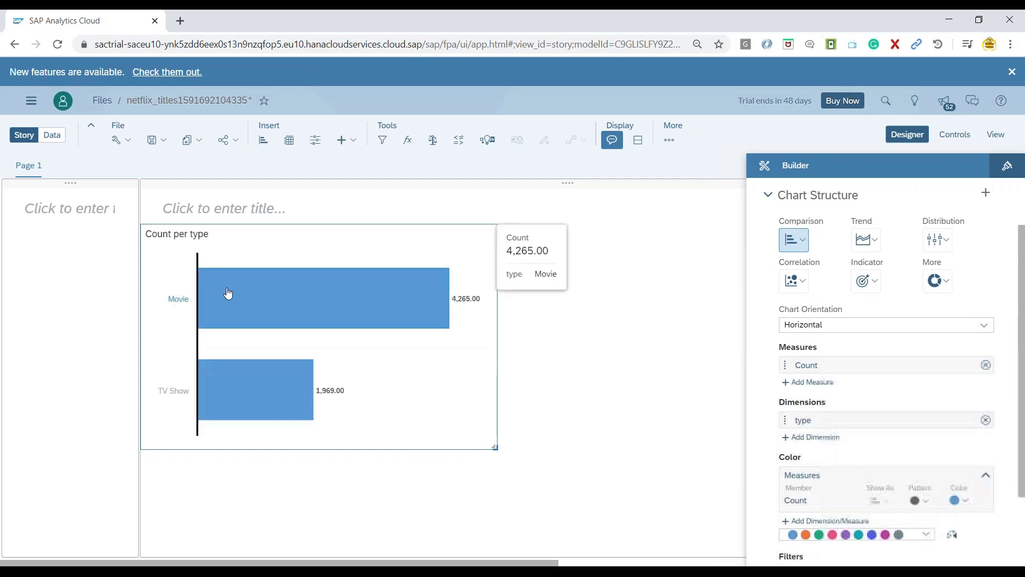
mouse_move(470, 305)
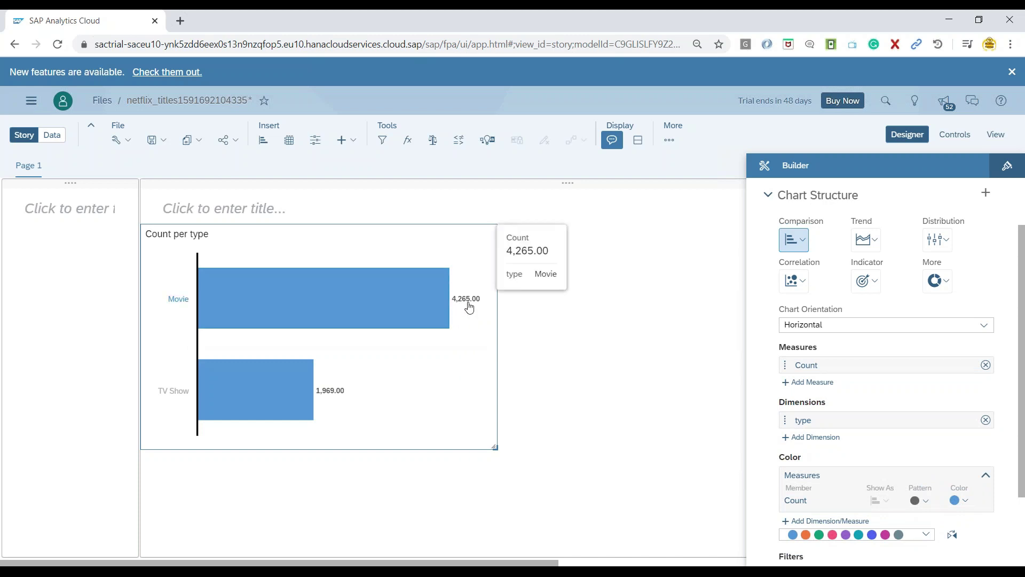
mouse_move(337, 395)
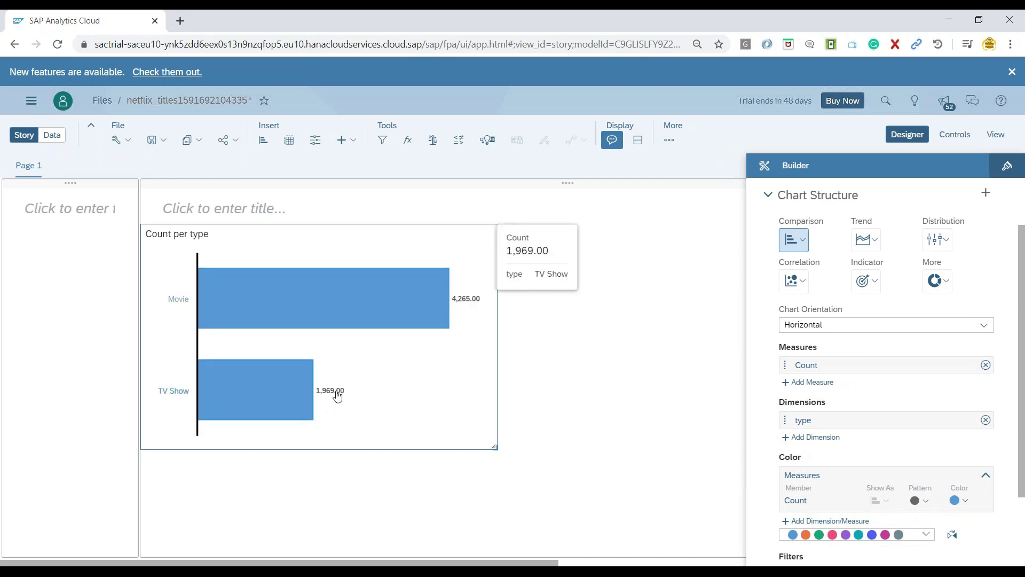
mouse_move(293, 277)
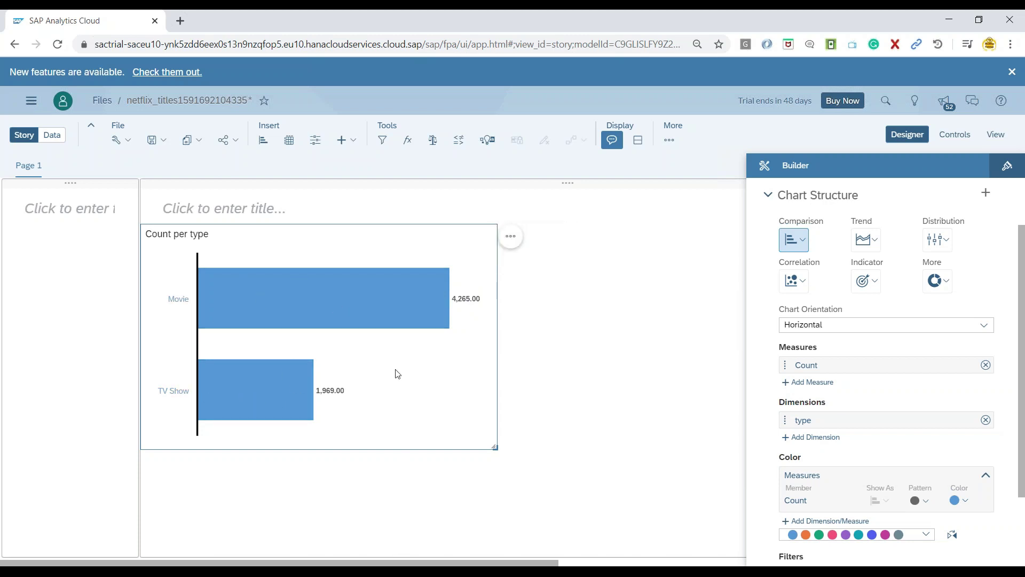
mouse_move(274, 366)
mouse_move(224, 416)
Step: Add Smart Insights to the Count per type chart and enlarge the chart so its footer fits
left_click(513, 238)
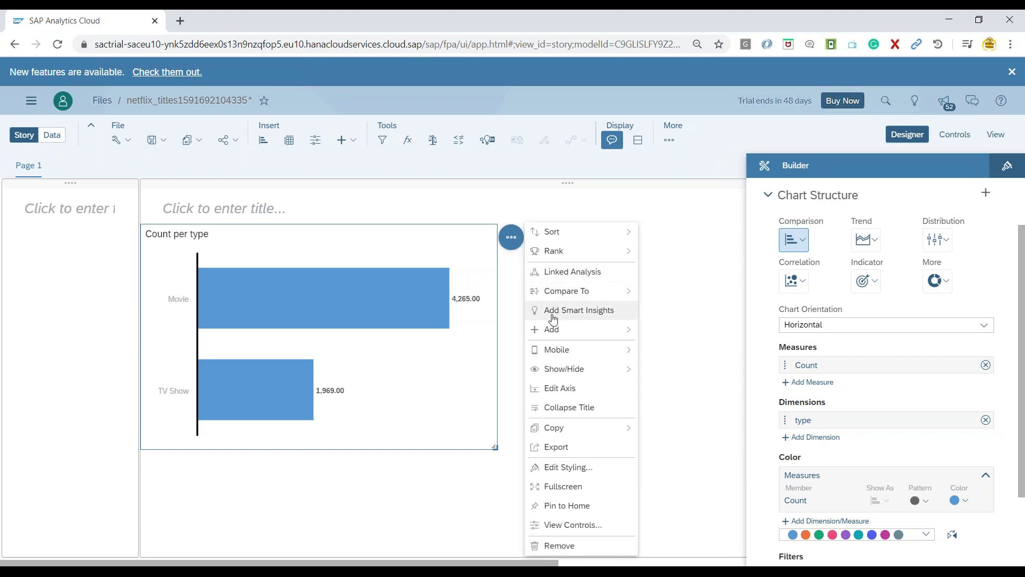
left_click(565, 320)
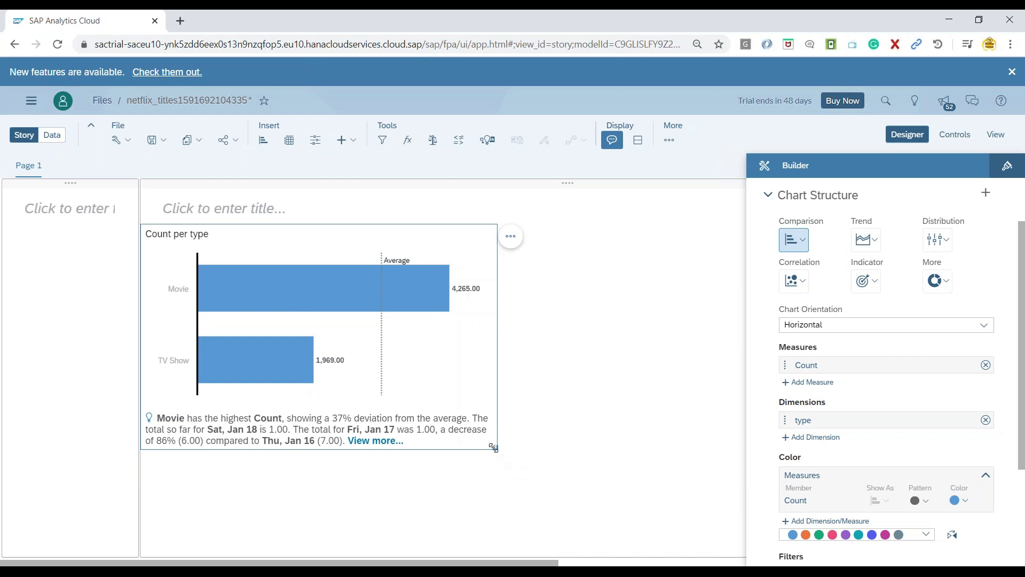
left_click_drag(494, 447, 578, 493)
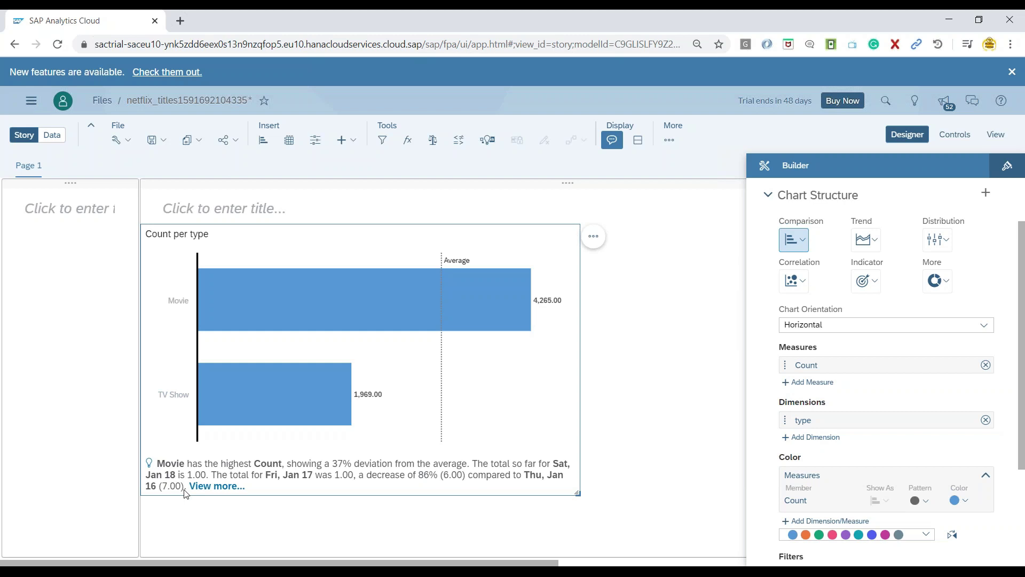
Step: Open Movie's detailed Smart Insights and view the date_added changes by month, then by day
left_click(213, 487)
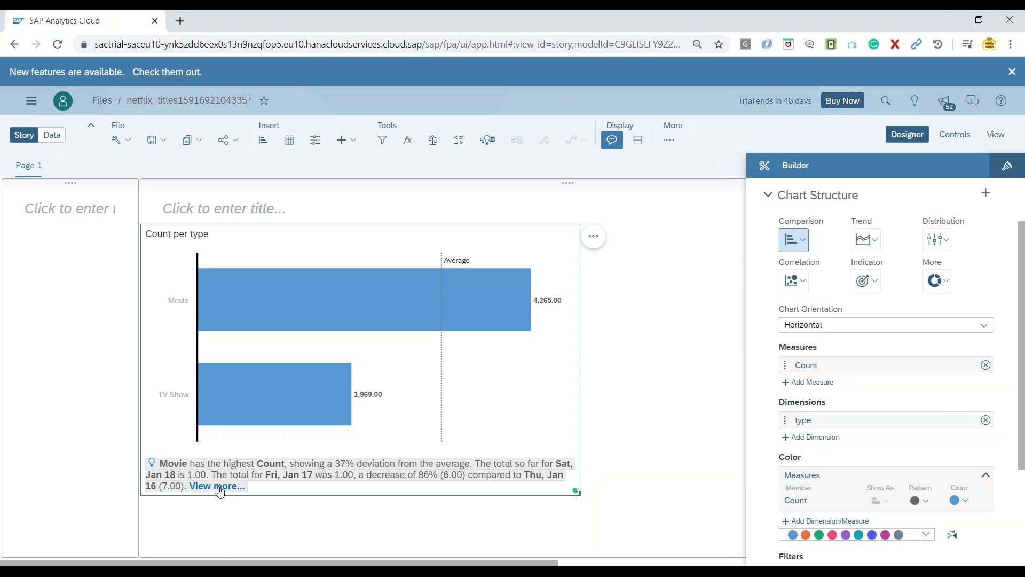
triple_click(219, 490)
left_click(217, 487)
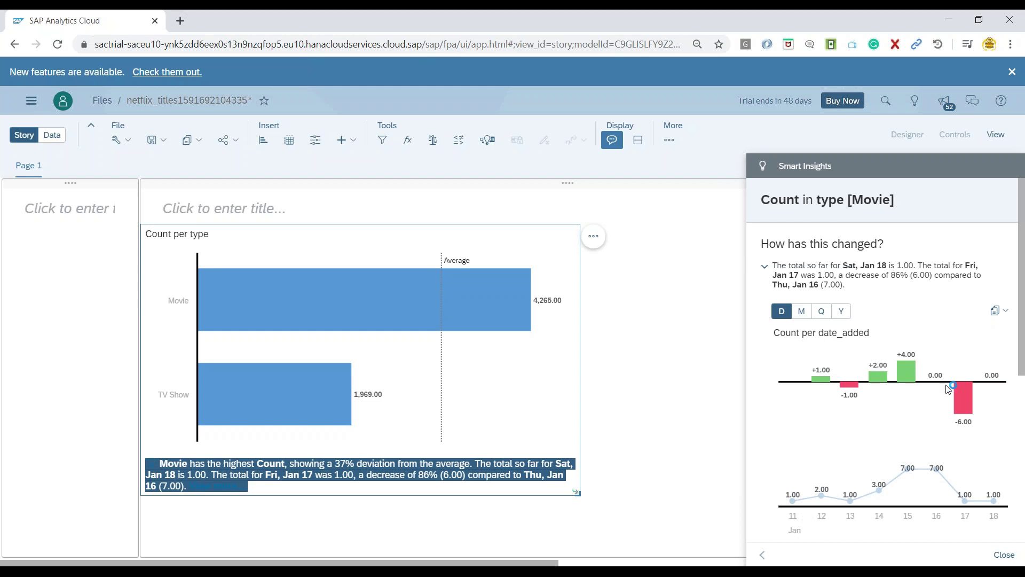
mouse_move(1008, 407)
left_click(803, 317)
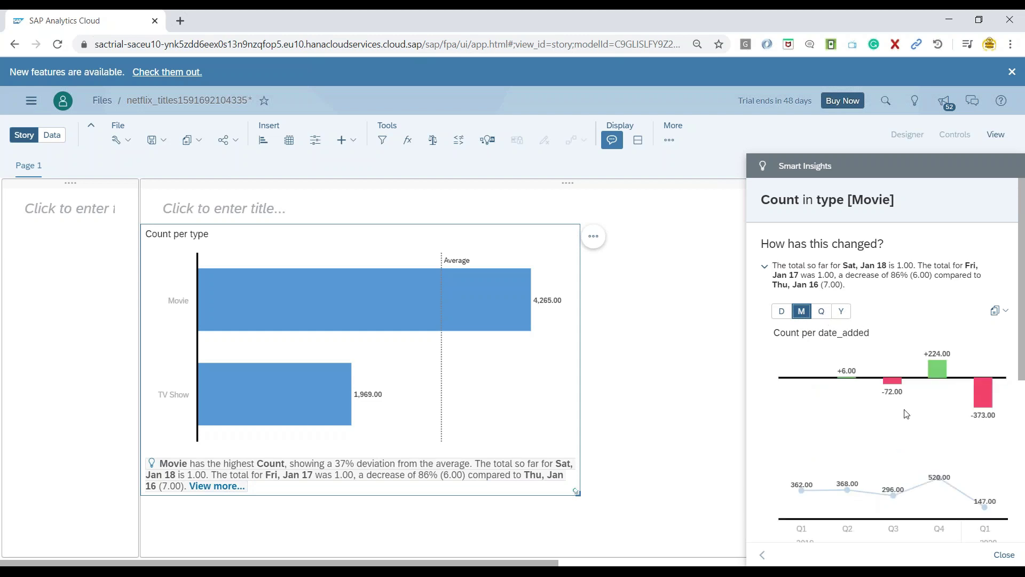
left_click(784, 315)
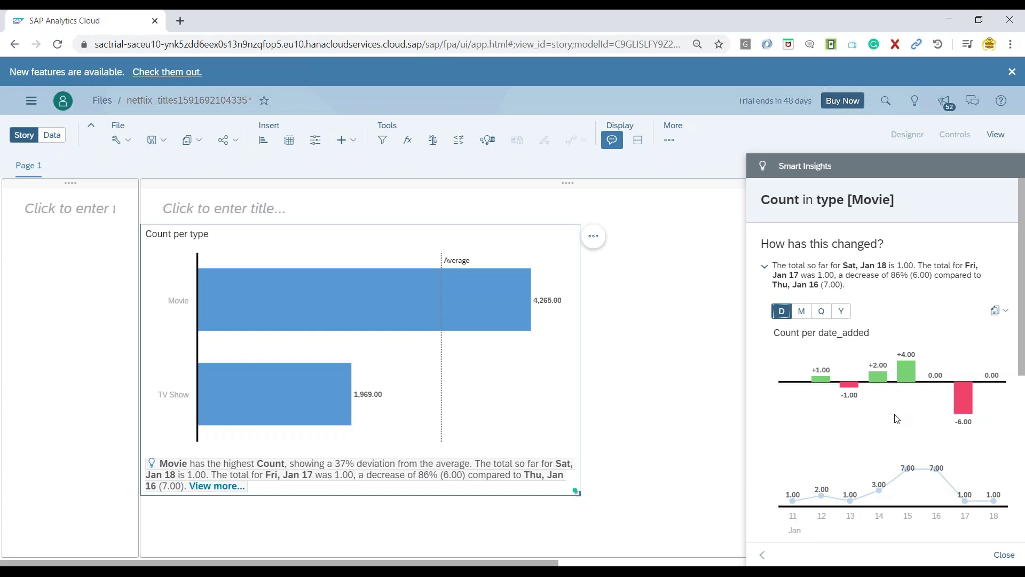
scroll(897, 419, "down", 5)
scroll(885, 410, "up", 4)
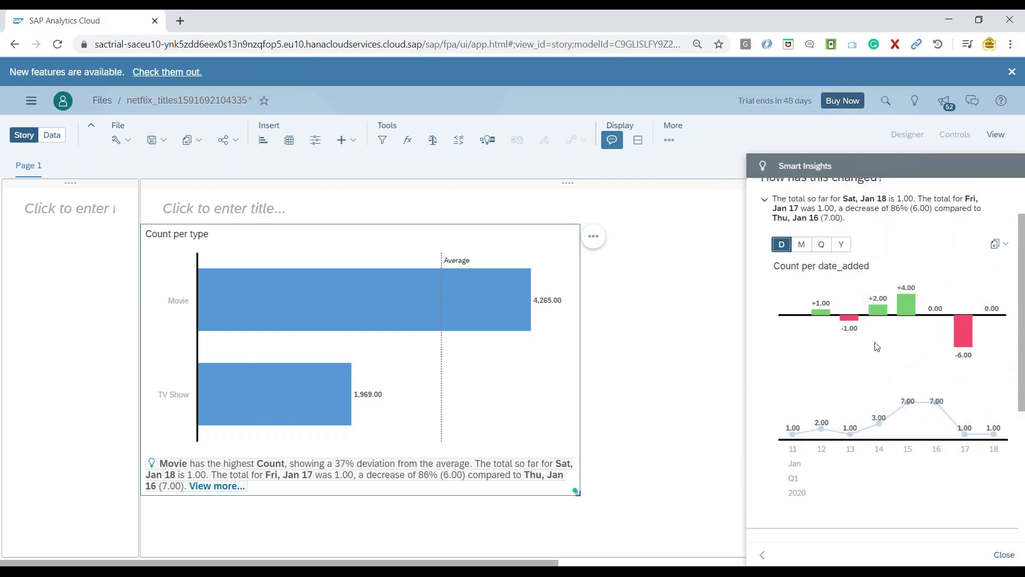
Step: Copy the Count per date_added chart to Page 1
left_click(999, 244)
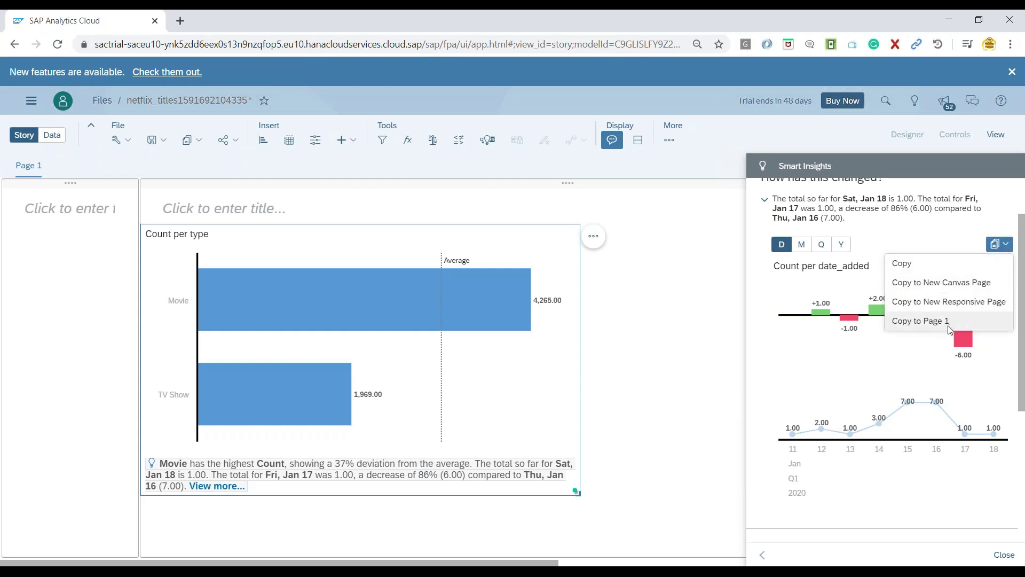
left_click(948, 322)
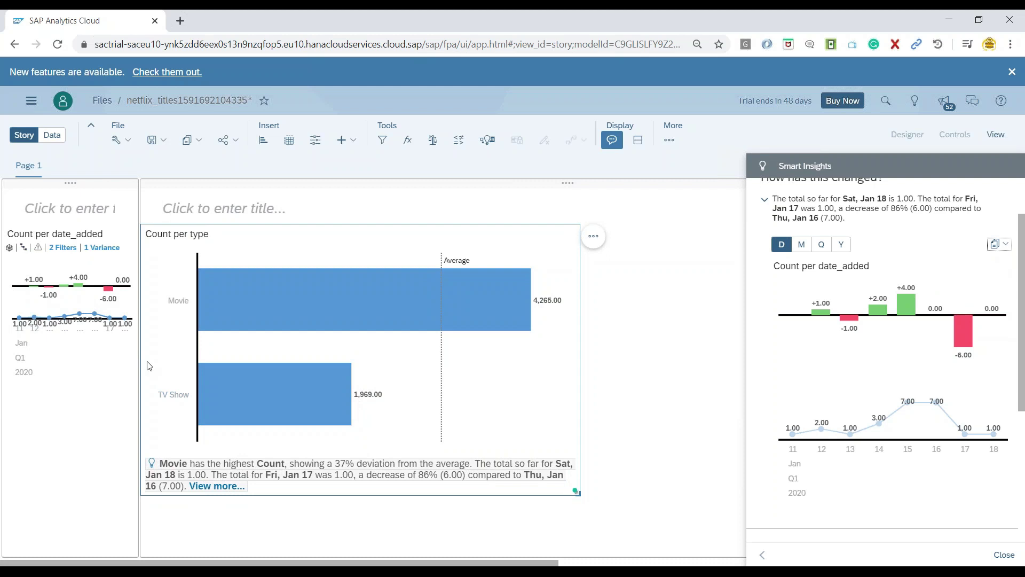
scroll(864, 345, "down", 5)
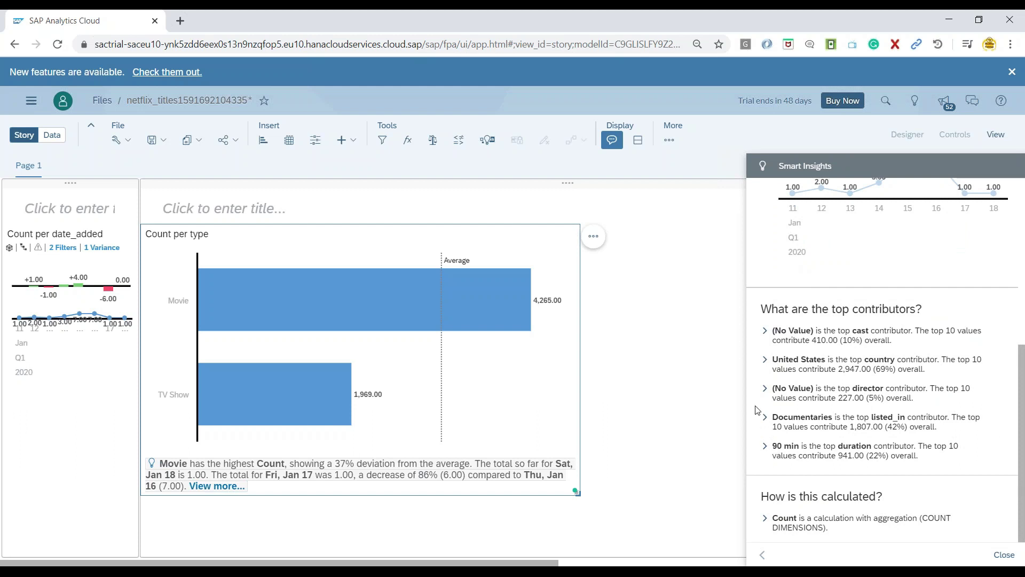
Step: Expand the top country contributor, then expand and collapse the (No Value) director contributor
left_click(765, 362)
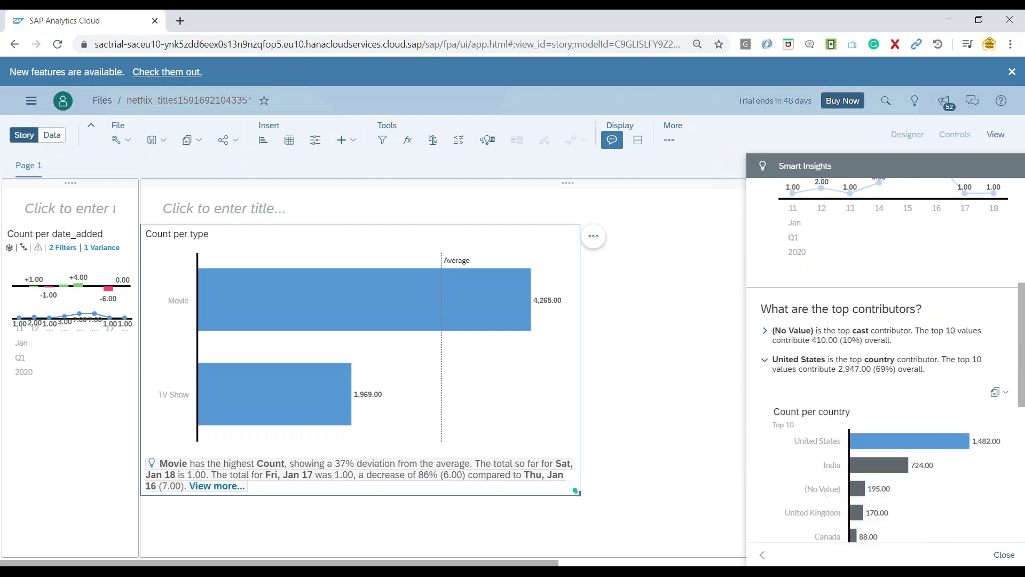
mouse_move(930, 451)
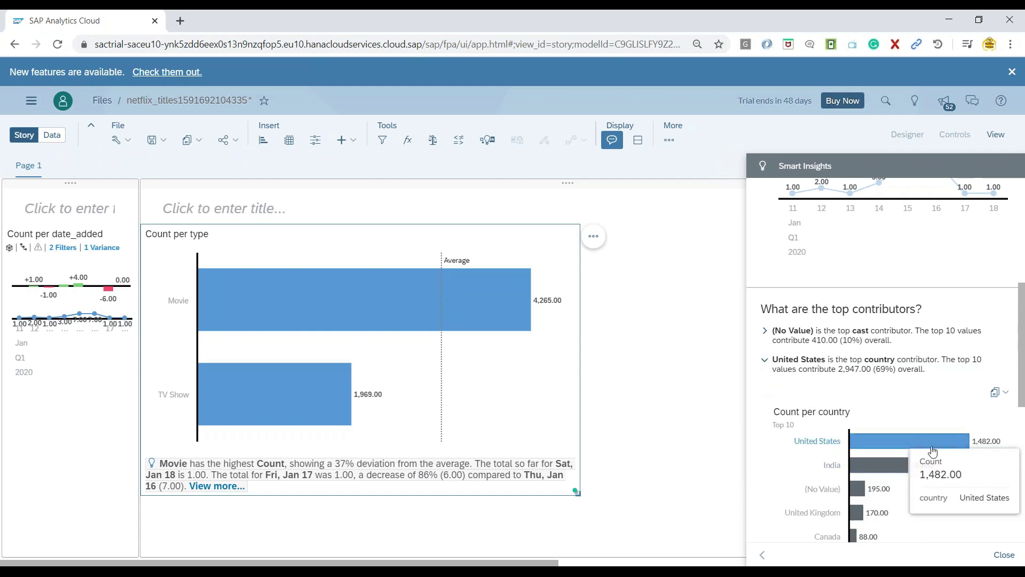
scroll(879, 444, "down", 4)
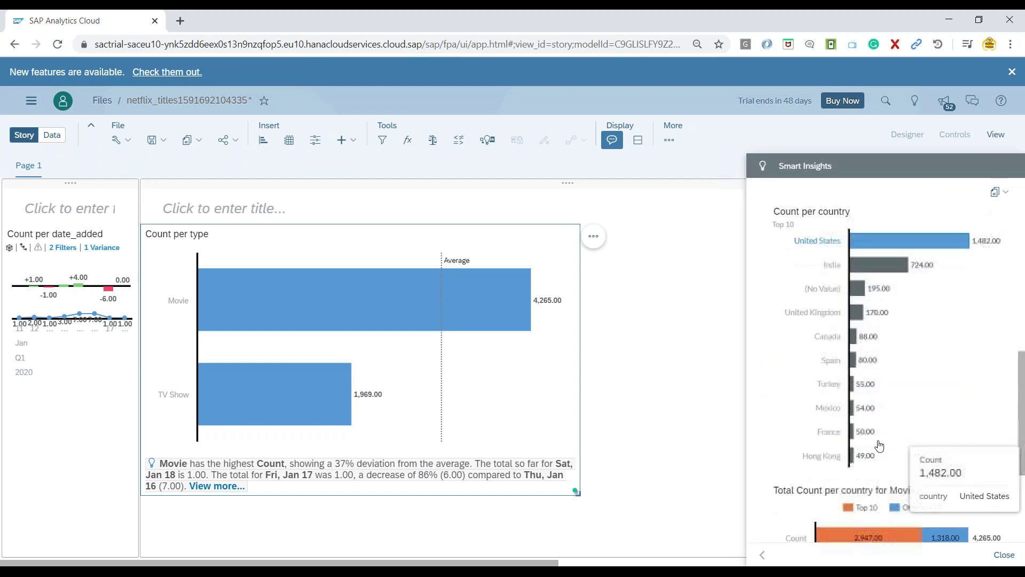
scroll(879, 444, "down", 4)
mouse_move(883, 348)
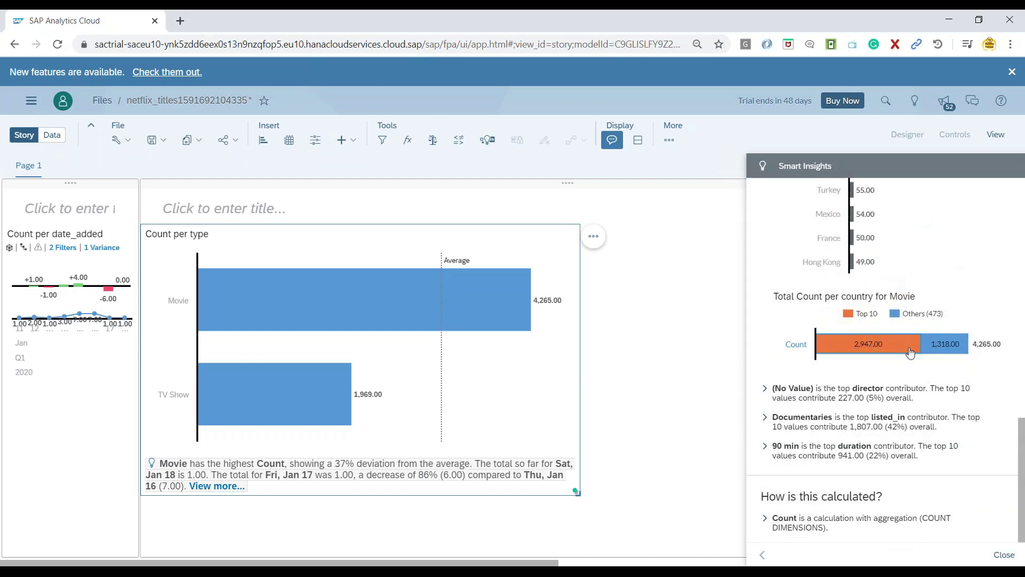
left_click(765, 393)
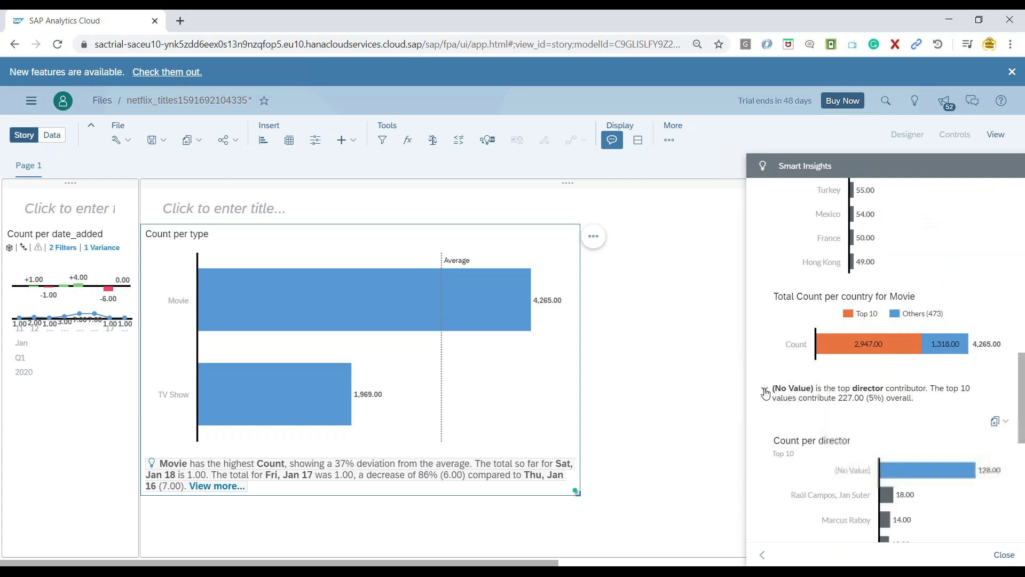
left_click(765, 393)
Step: Expand the Documentaries listed_in contributor to show its top-10 Count per listed_in chart
left_click(766, 421)
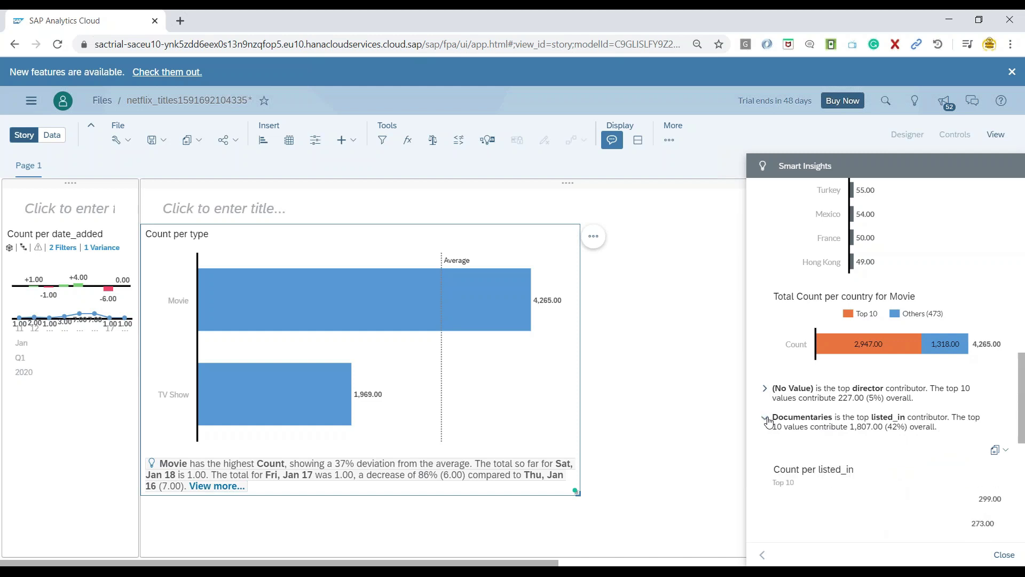
scroll(897, 416, "down", 2)
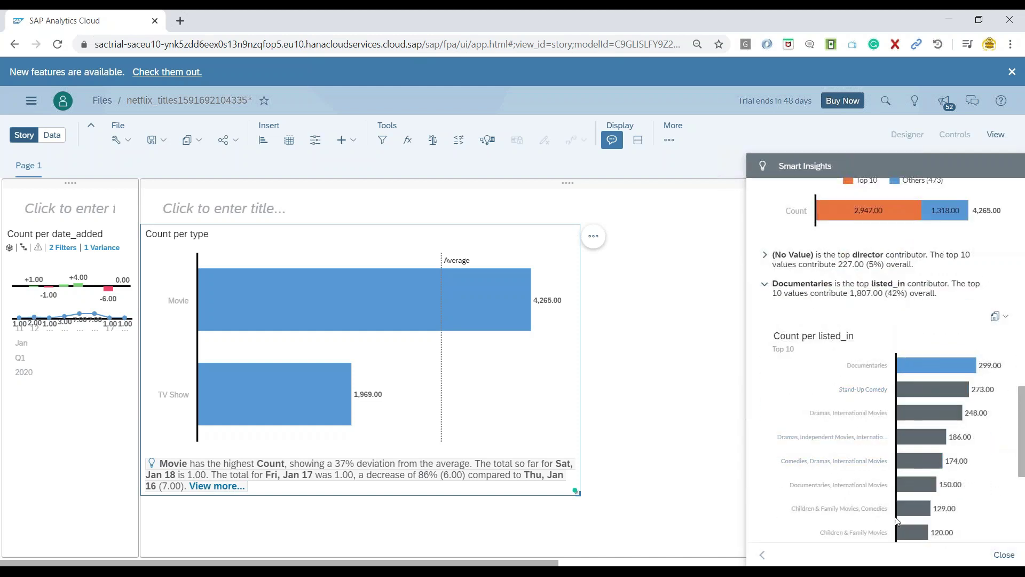
scroll(898, 511, "down", 3)
scroll(907, 454, "up", 1)
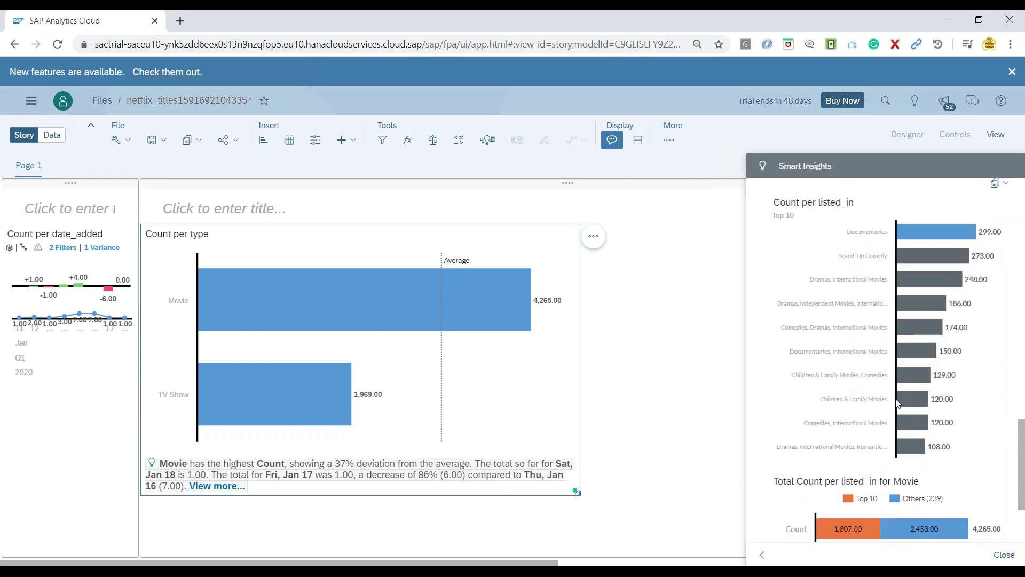
mouse_move(900, 400)
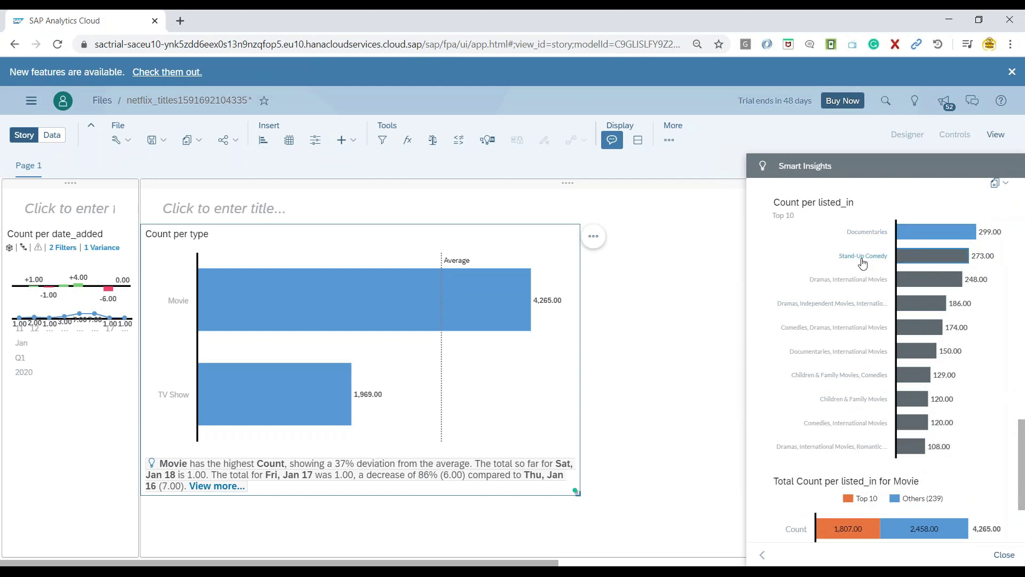
scroll(913, 427, "up", 3)
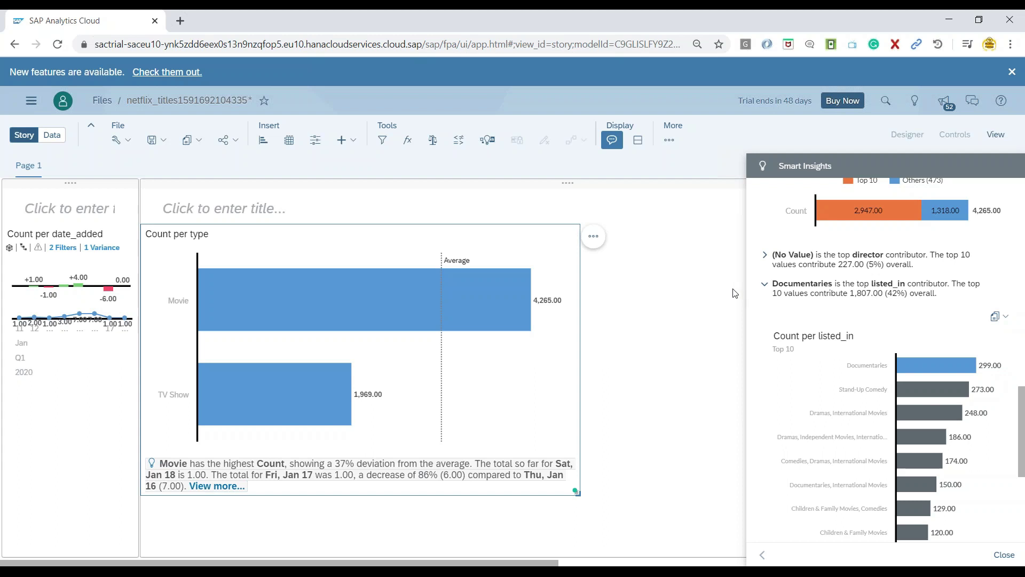
Step: Reopen Movie's insight details and copy the Documentaries Count per listed_in chart to Page 1
left_click(651, 194)
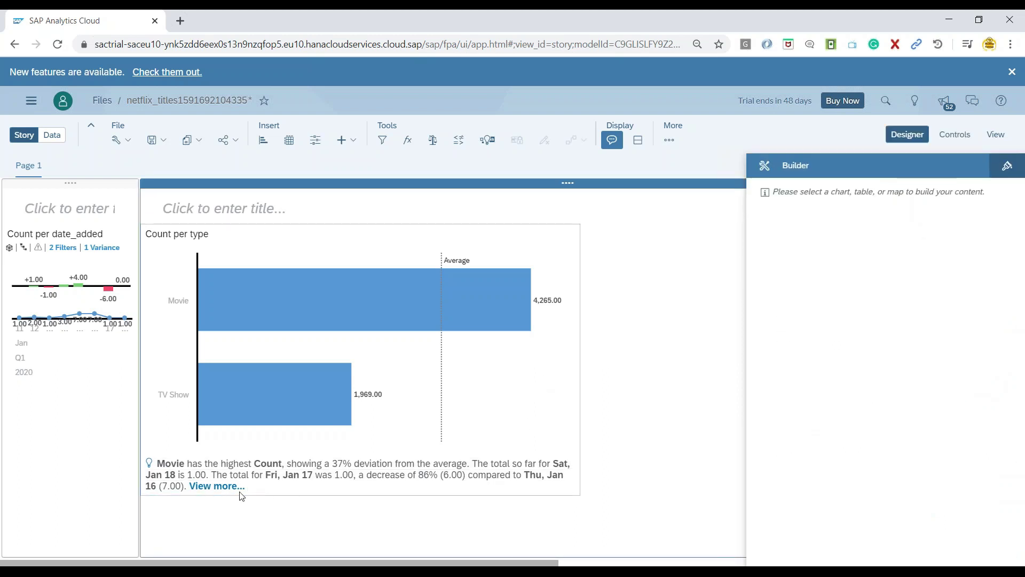
left_click(221, 486)
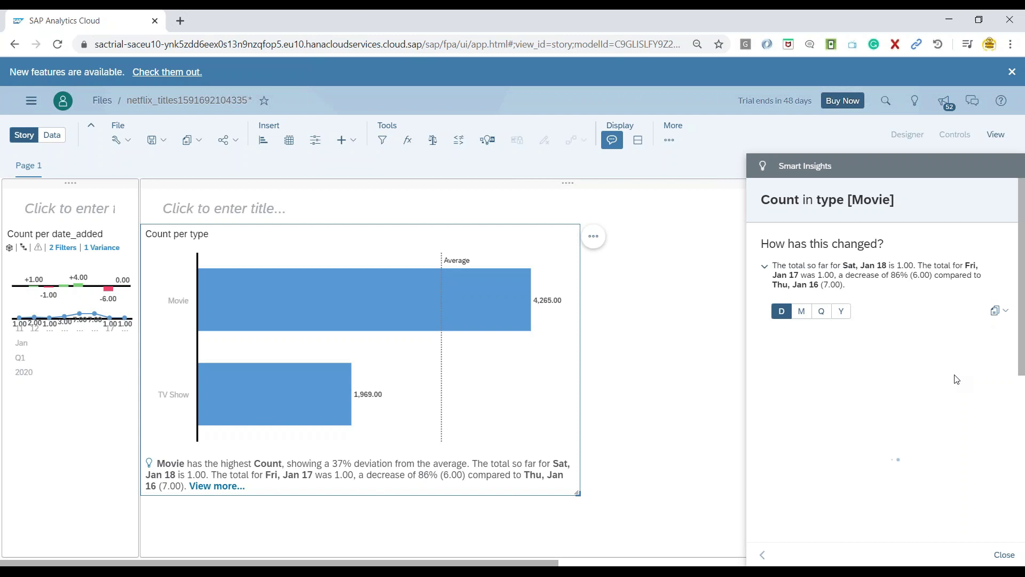
scroll(937, 358, "down", 5)
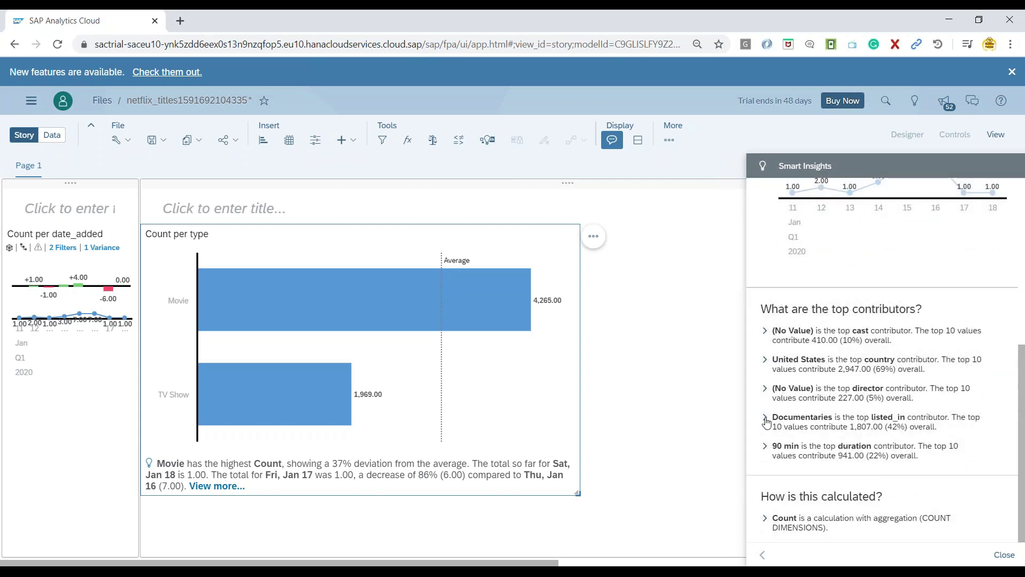
left_click(985, 415)
left_click(1003, 450)
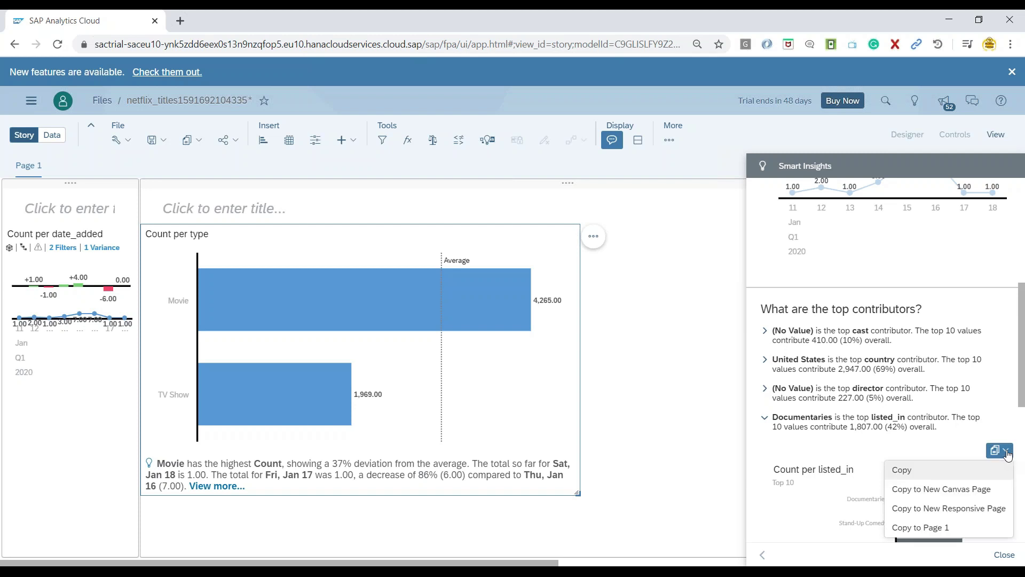
left_click(985, 528)
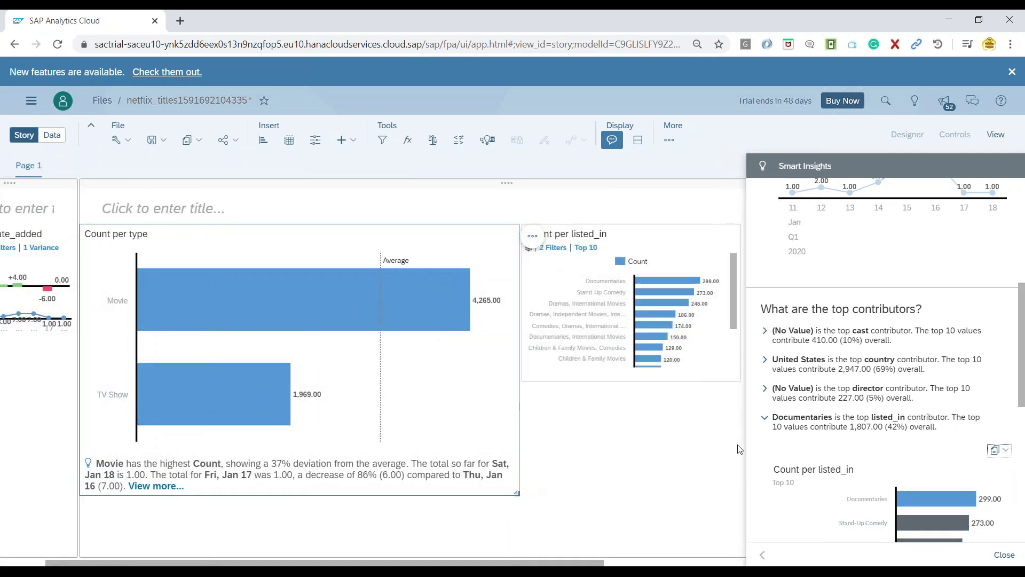
Step: Close the Builder and enlarge the Count per listed_in chart beside Count per type
left_click(908, 134)
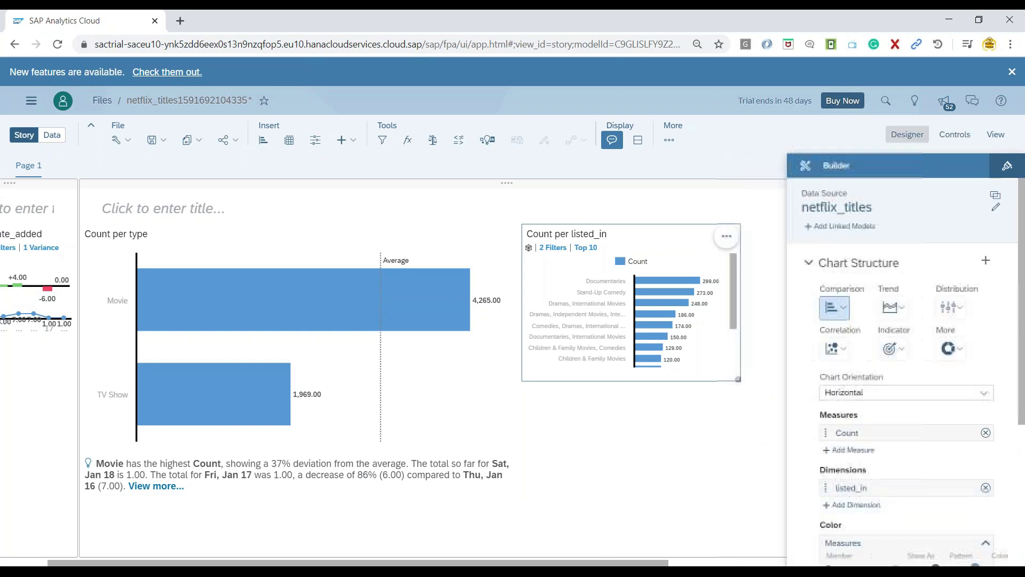
left_click(907, 135)
left_click_drag(798, 379, 872, 487)
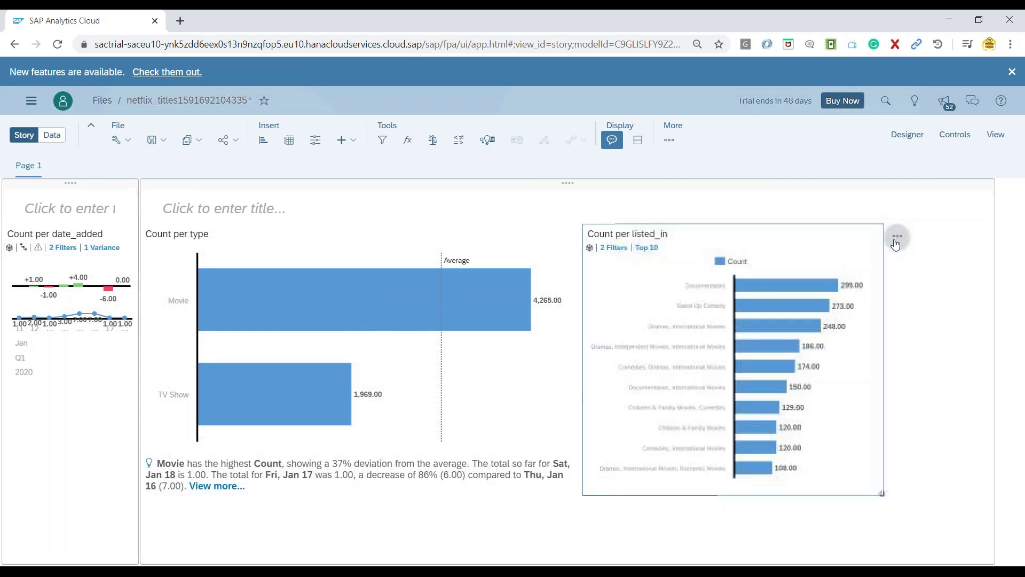
Step: Add Smart Insights to the Count per listed_in chart, noting Documentaries' 65% deviation from average
left_click(897, 238)
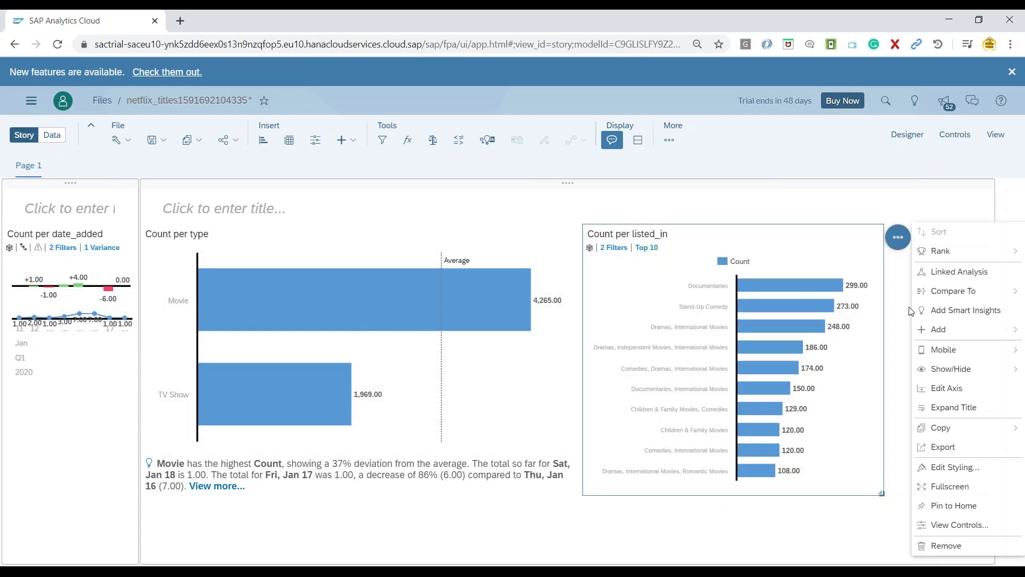
left_click(932, 311)
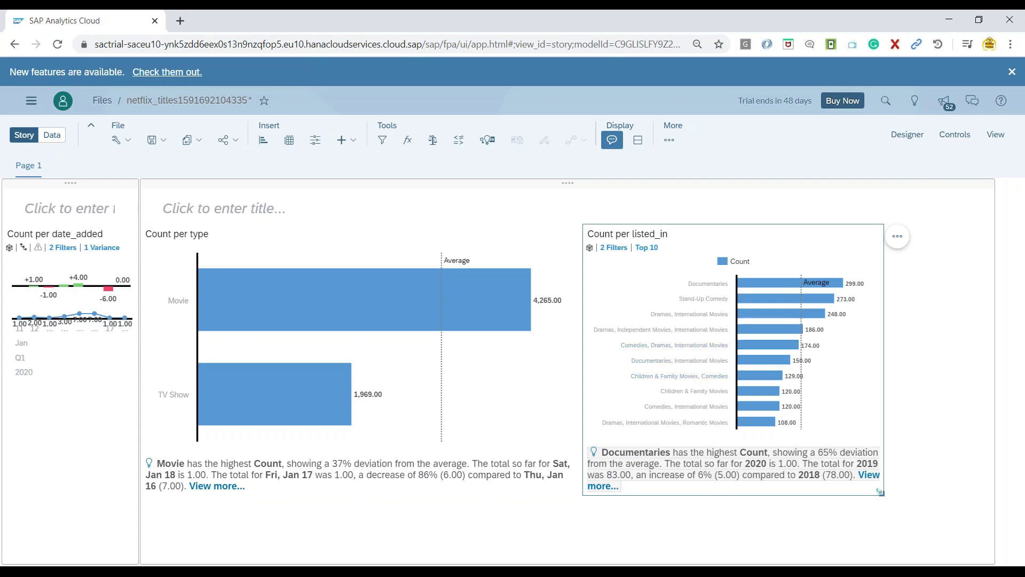
Step: Open the full Documentaries insight details from the listed_in chart's footer
triple_click(873, 482)
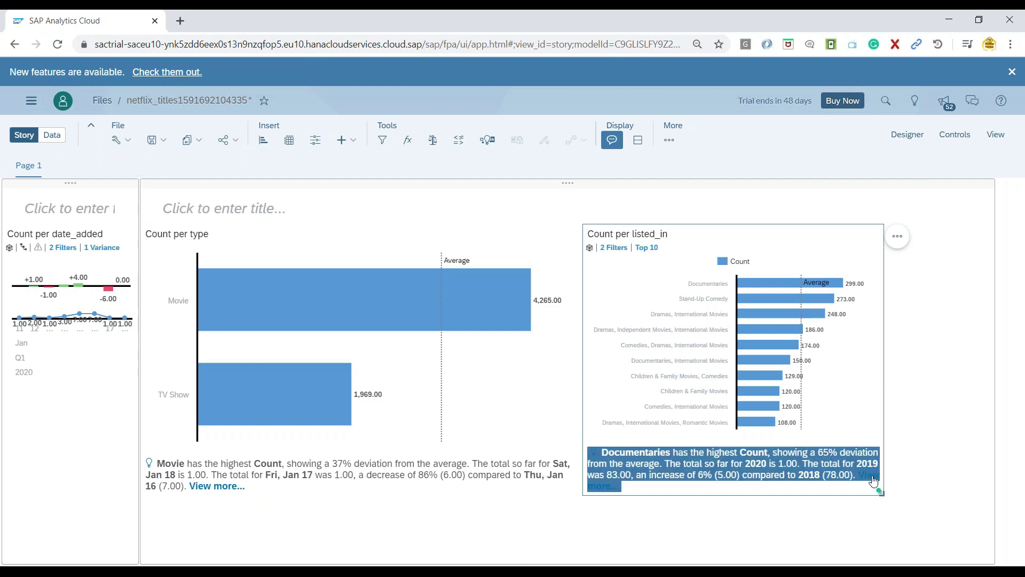
left_click(873, 482)
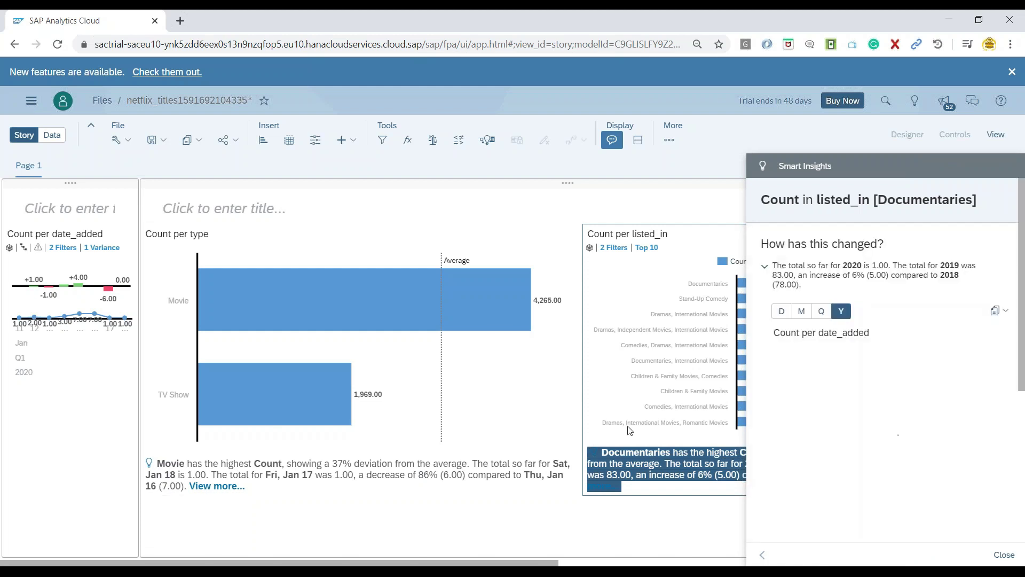
scroll(900, 426, "down", 5)
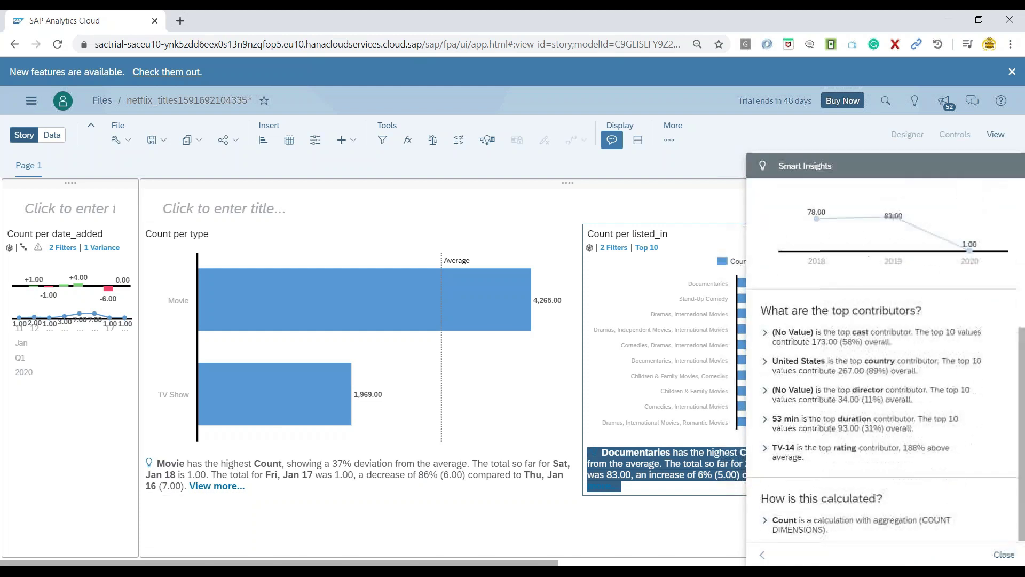
Step: Expand the director contributor breakdown to review it, then close the Smart Insights panel
left_click(764, 389)
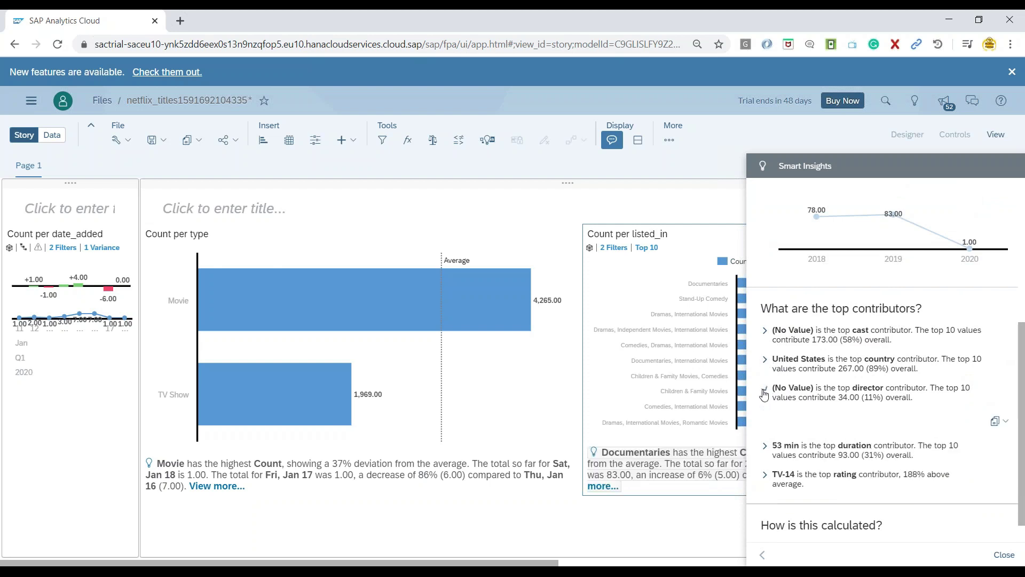
scroll(849, 416, "down", 5)
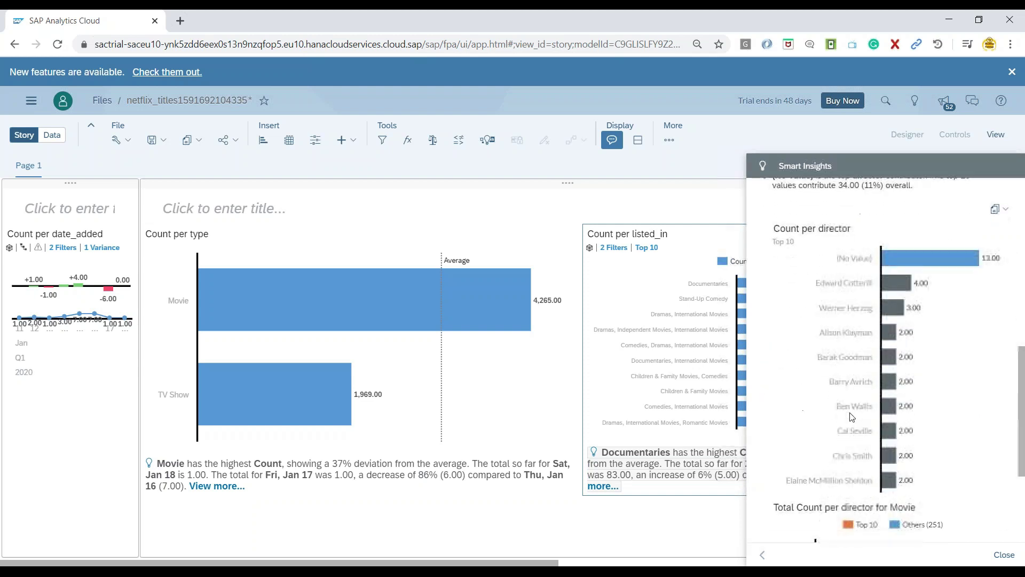
scroll(814, 291, "up", 3)
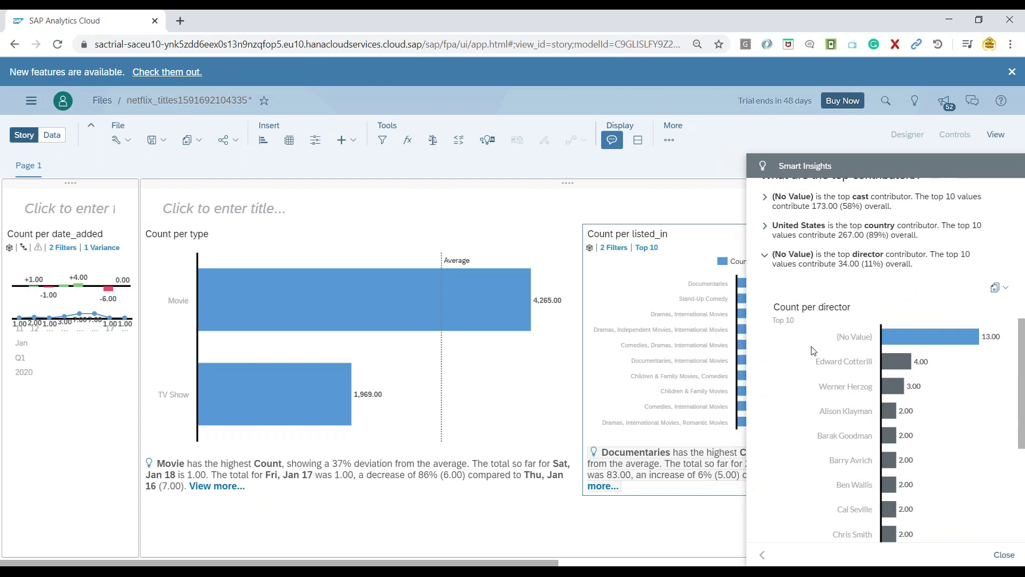
scroll(826, 422, "down", 3)
mouse_move(827, 422)
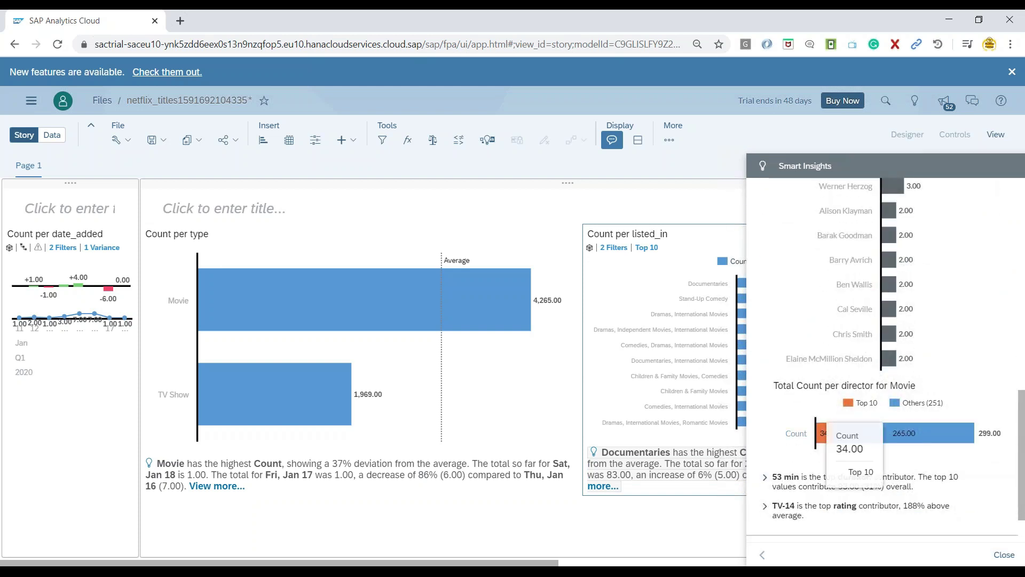
scroll(799, 309, "up", 5)
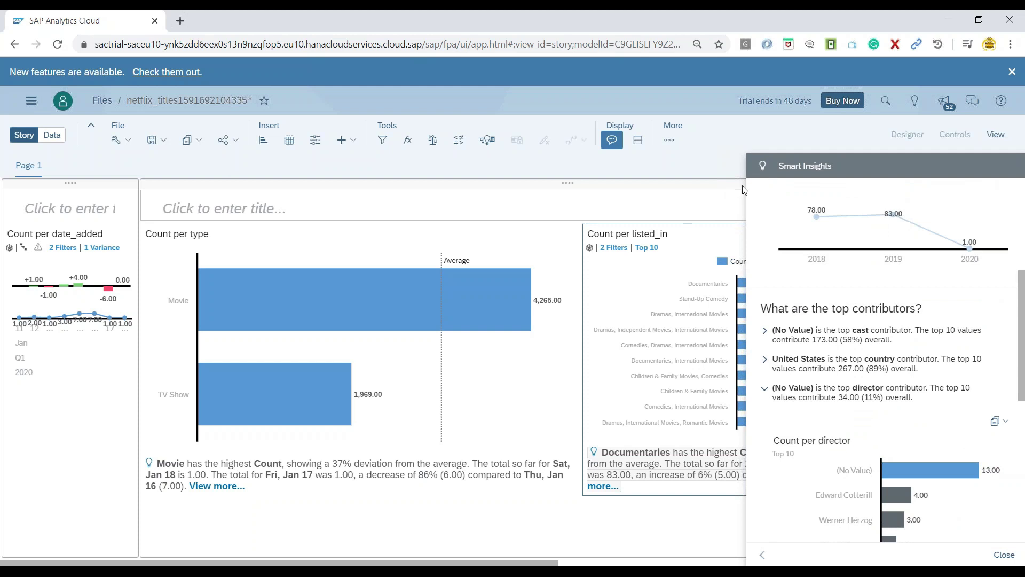
left_click(767, 165)
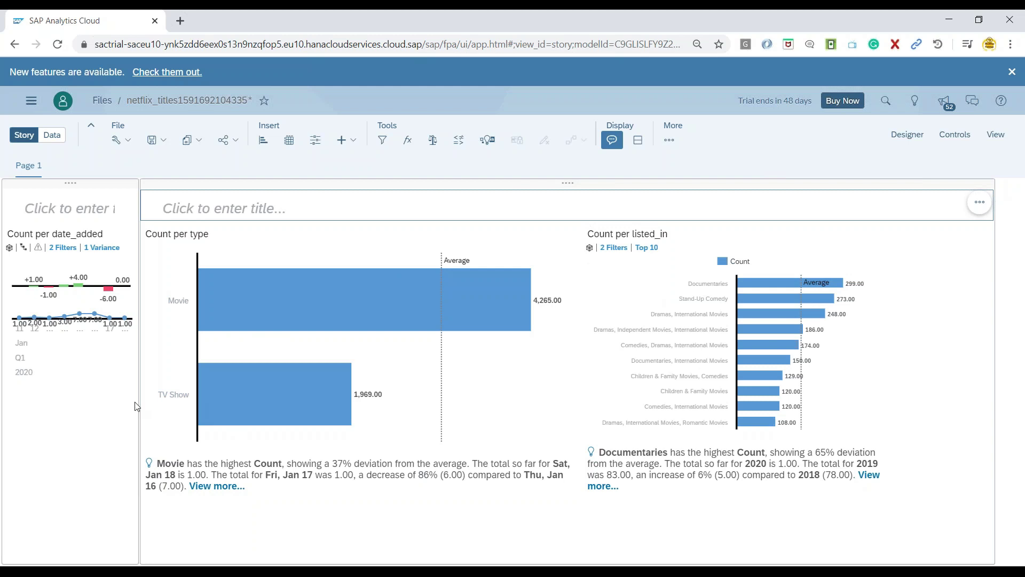
Step: Get Smart Insights for the TV Show bar of the Count per type chart
mouse_move(212, 404)
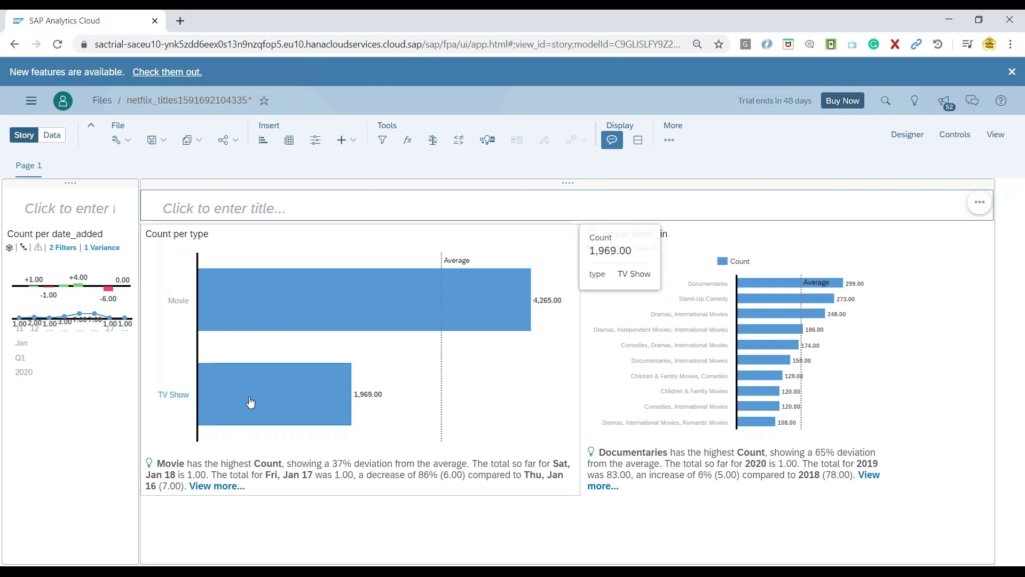
left_click(297, 399)
mouse_move(286, 397)
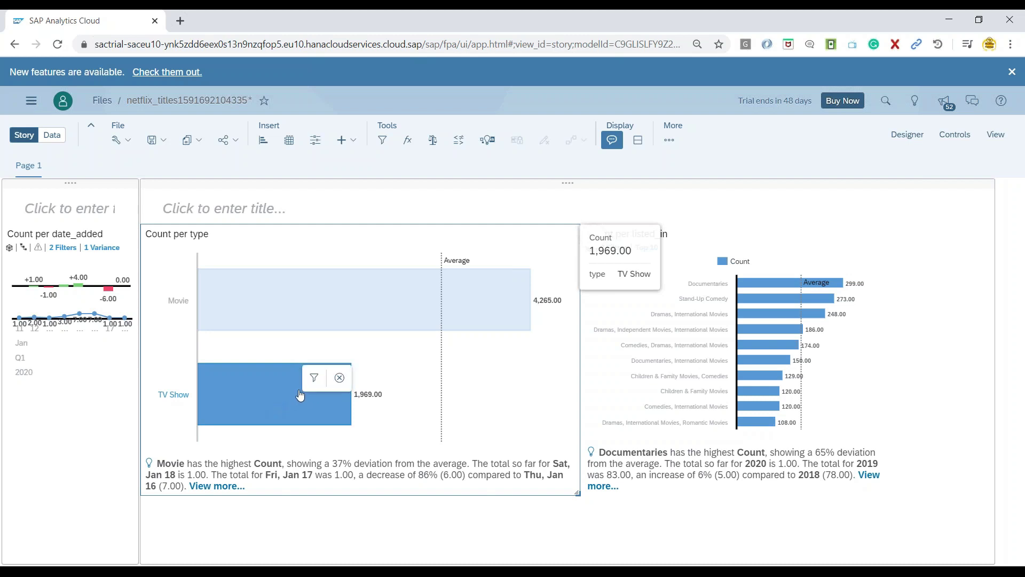
right_click(280, 392)
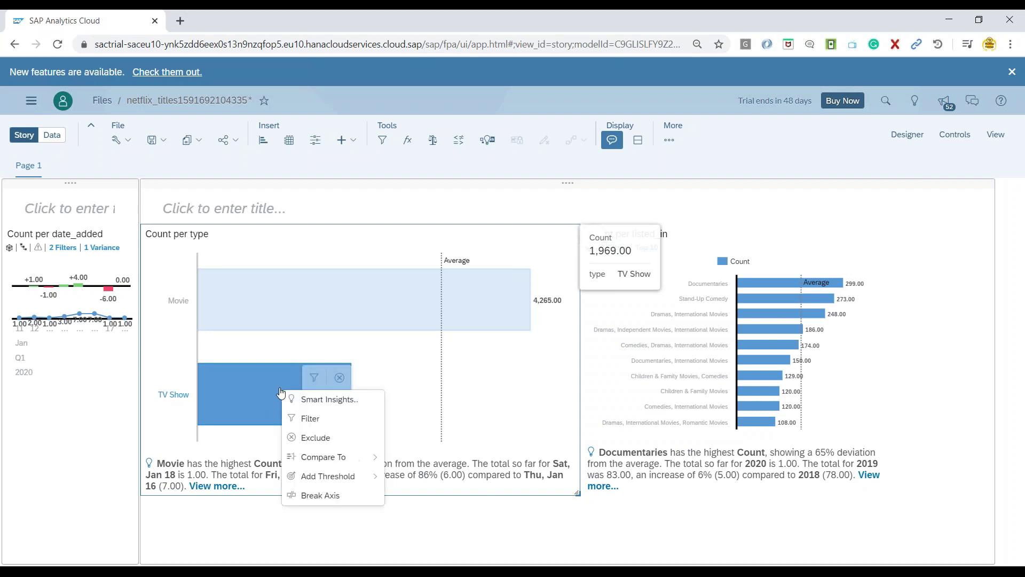
left_click(338, 408)
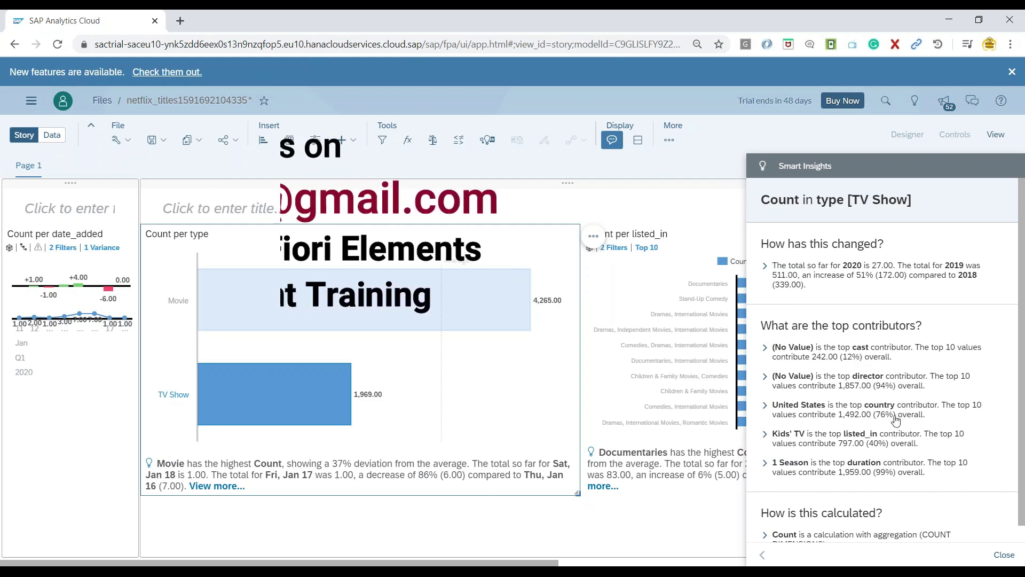
Step: Expand the 1 Season duration contributor, which leads at 1,321
left_click(764, 462)
scroll(804, 286, "down", 5)
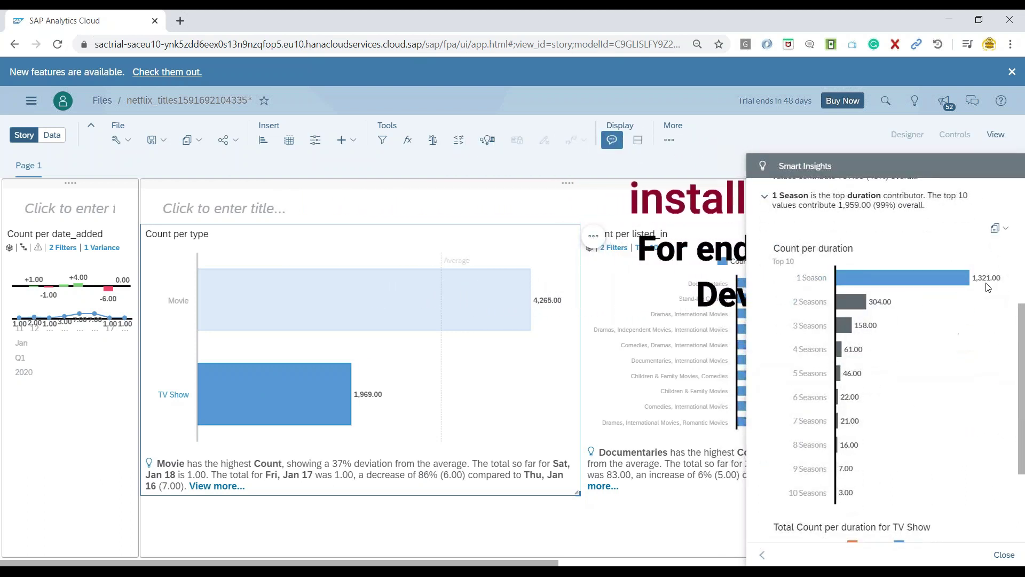
mouse_move(992, 284)
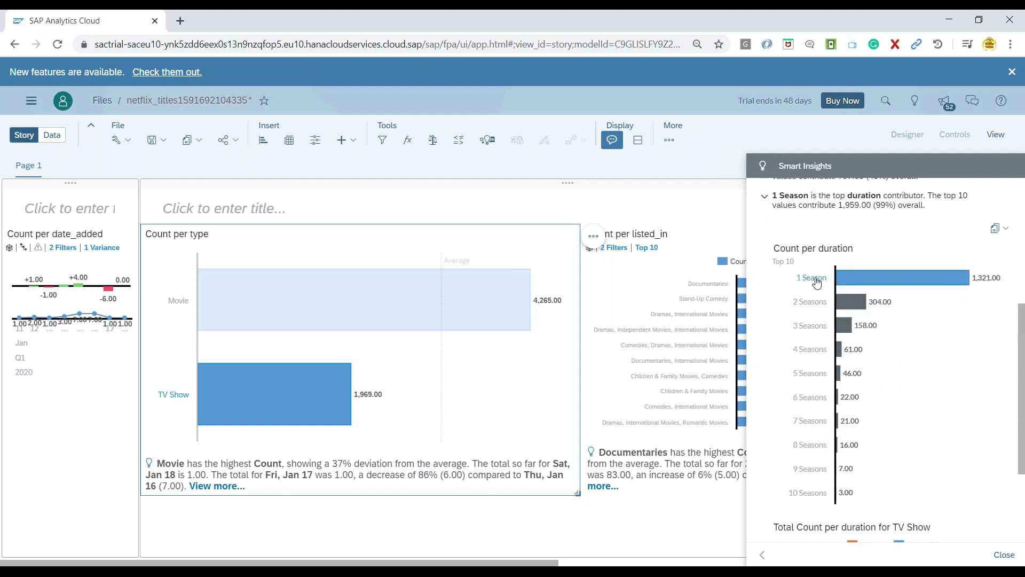
mouse_move(874, 281)
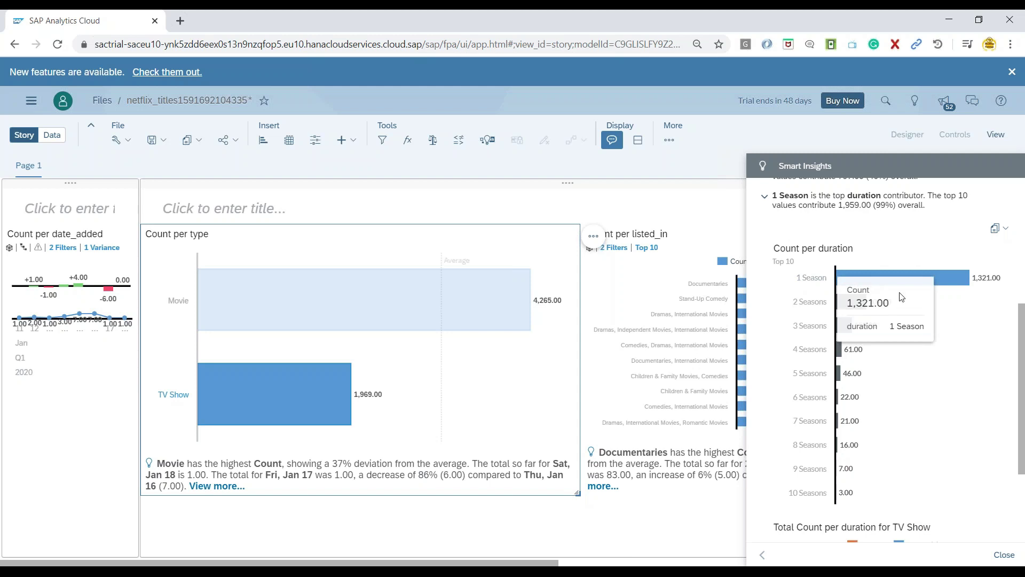
mouse_move(848, 303)
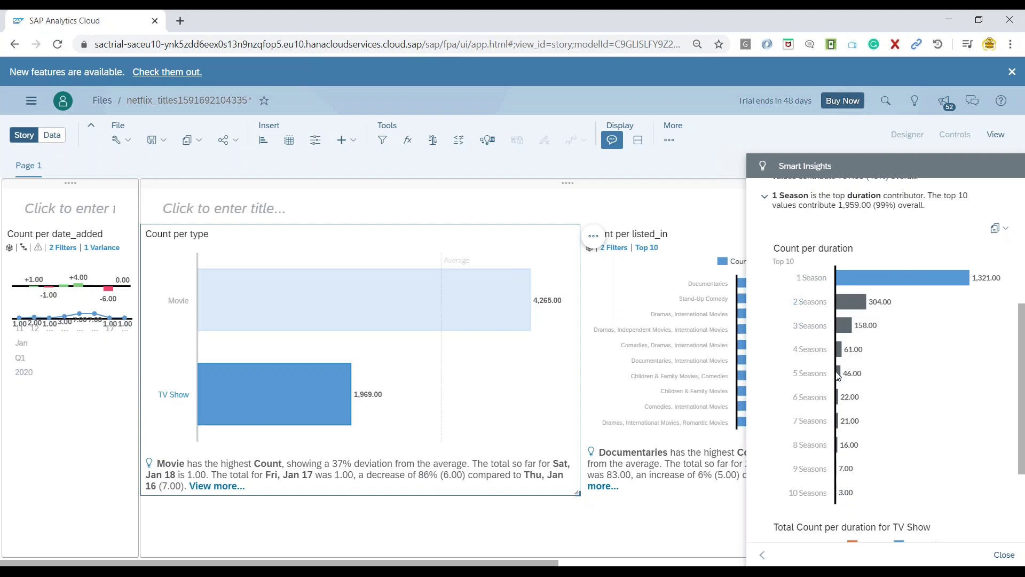
scroll(881, 374, "down", 3)
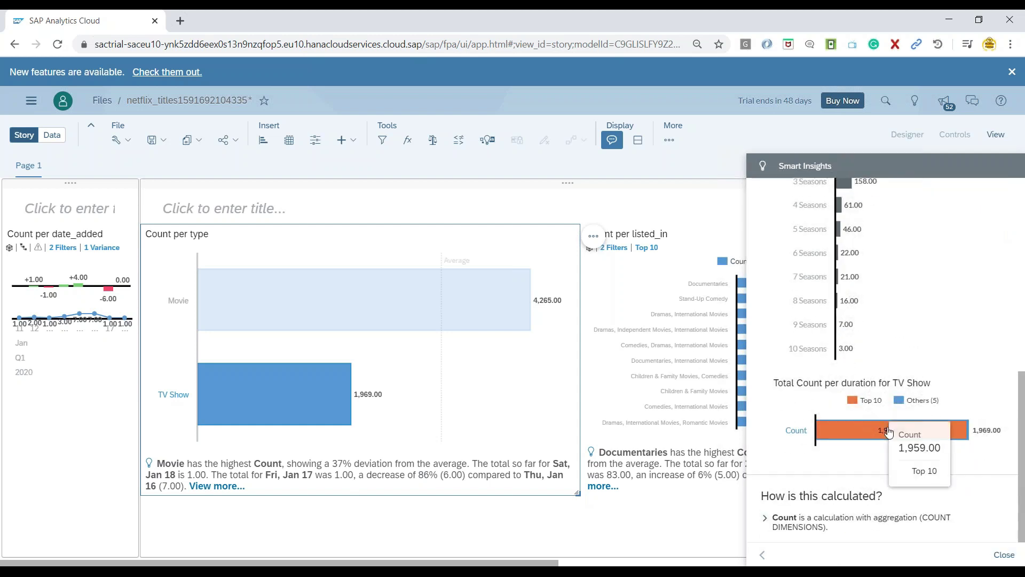
scroll(866, 377, "up", 10)
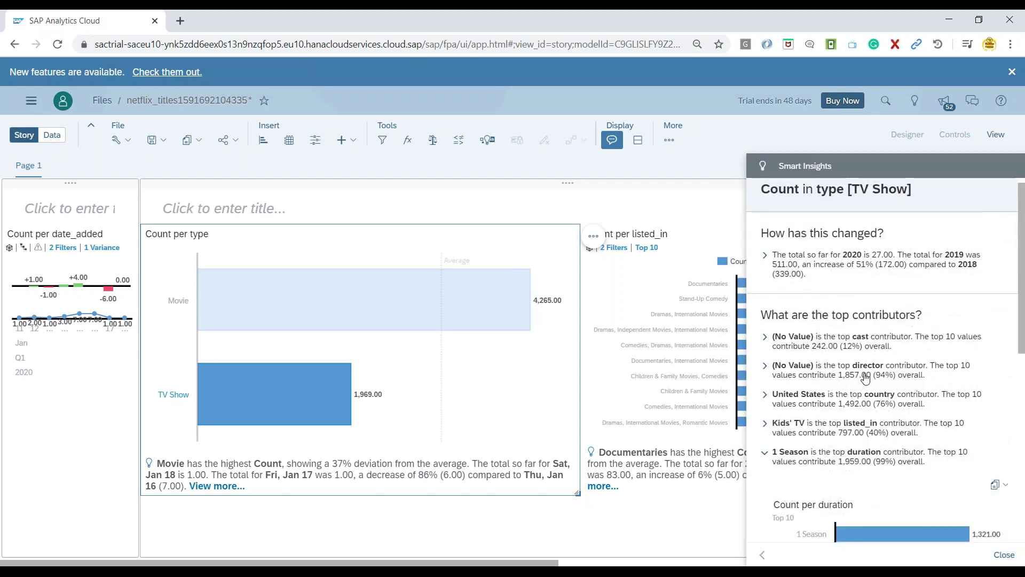
Step: Browse the TV Show director and cast contributor charts, collapse them, and dismiss Smart Insights
left_click(770, 380)
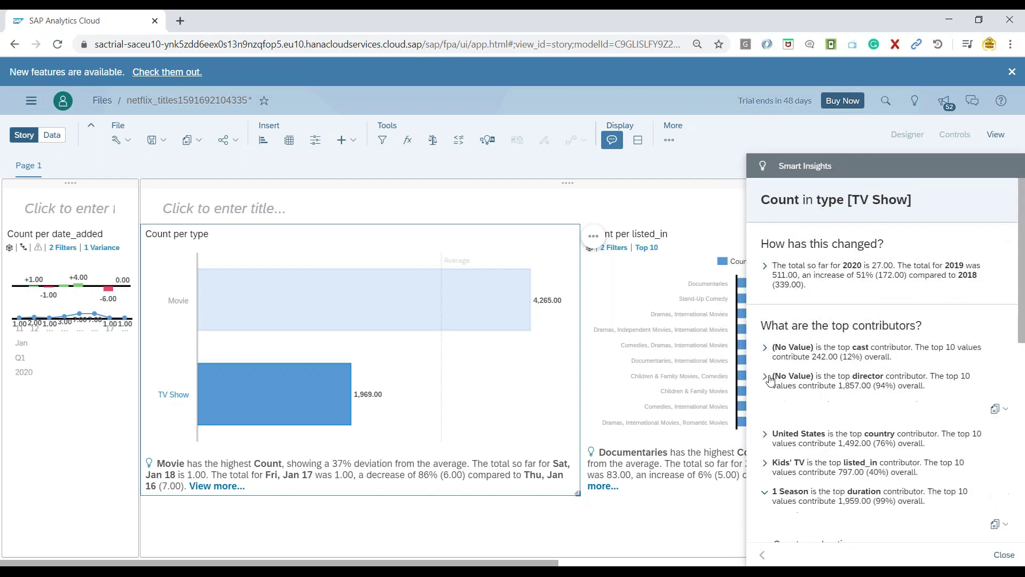
left_click(765, 348)
mouse_move(981, 433)
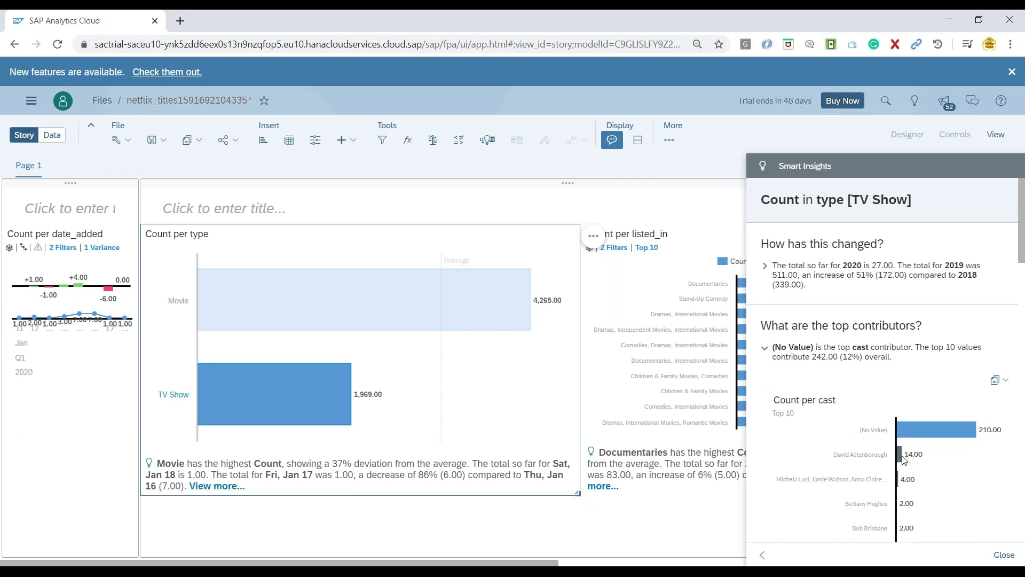
left_click(766, 350)
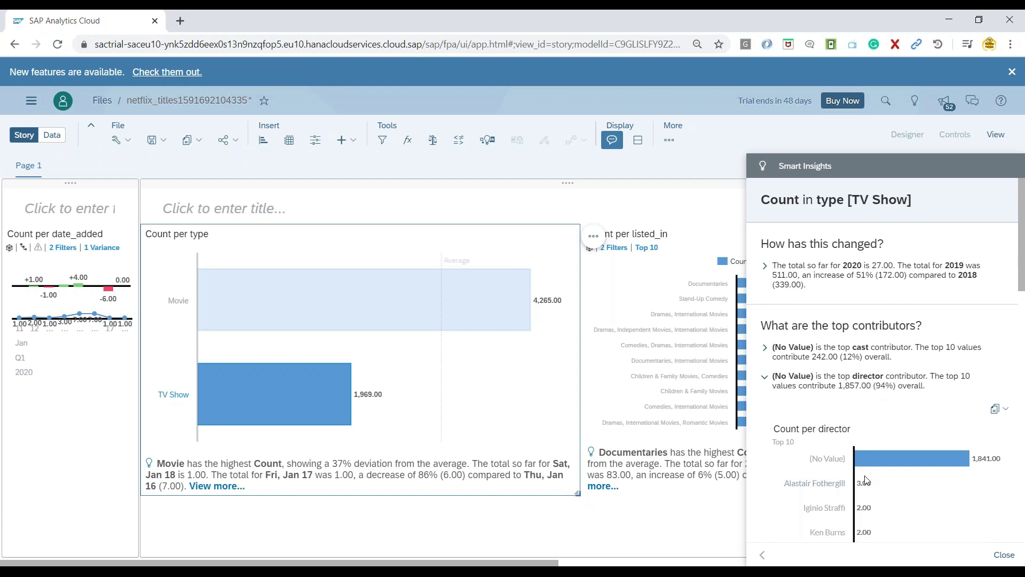
mouse_move(945, 465)
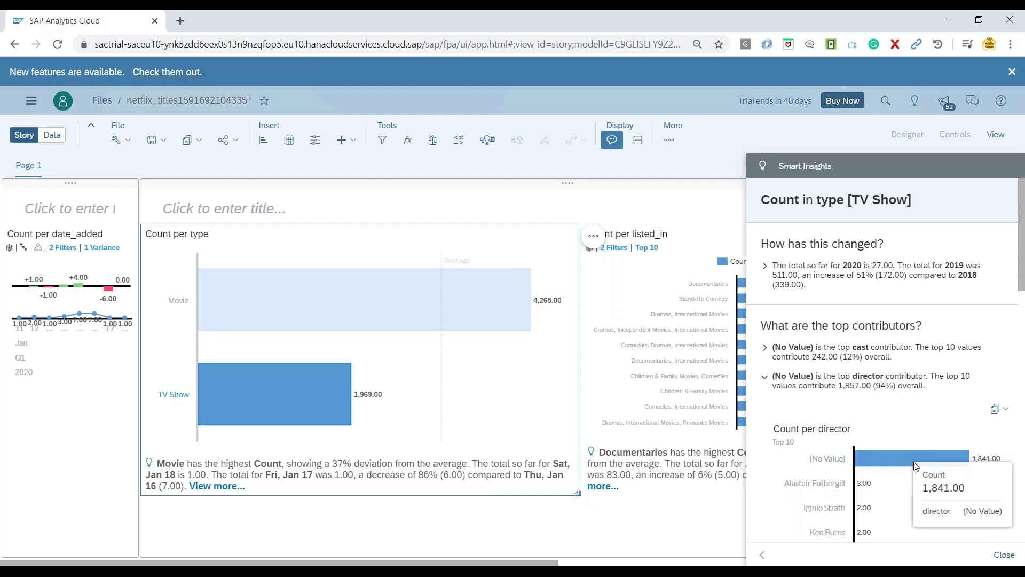
left_click(766, 377)
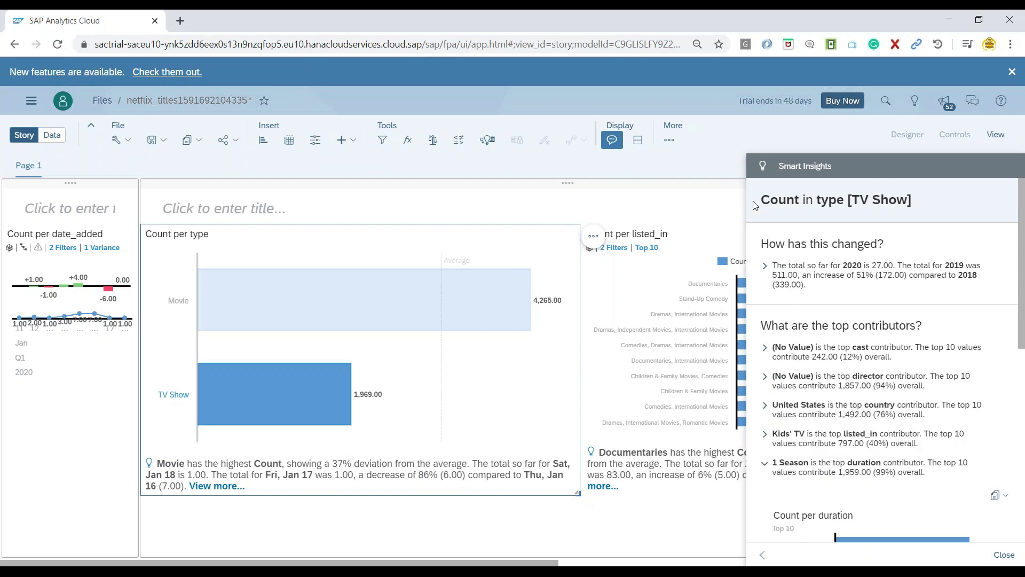
left_click(646, 526)
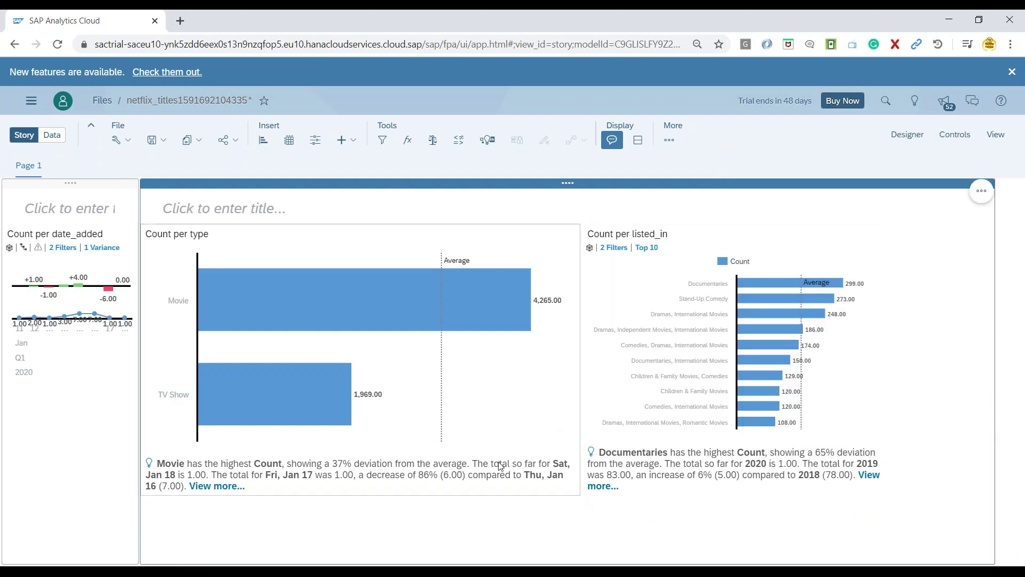
Step: Under Show/Hide, uncheck Footer and check Axis Line for the Count per type chart
left_click(558, 230)
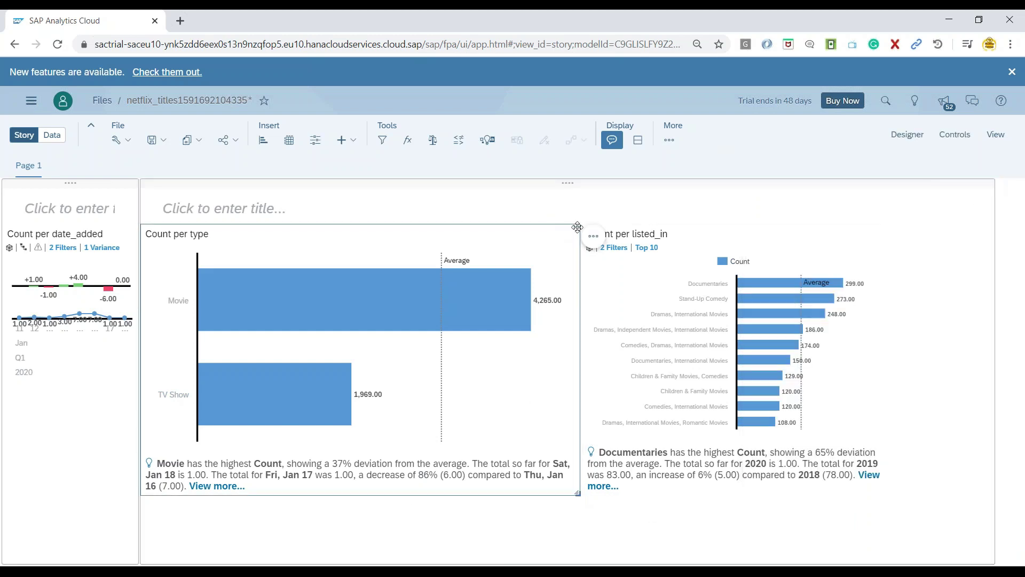
left_click(593, 236)
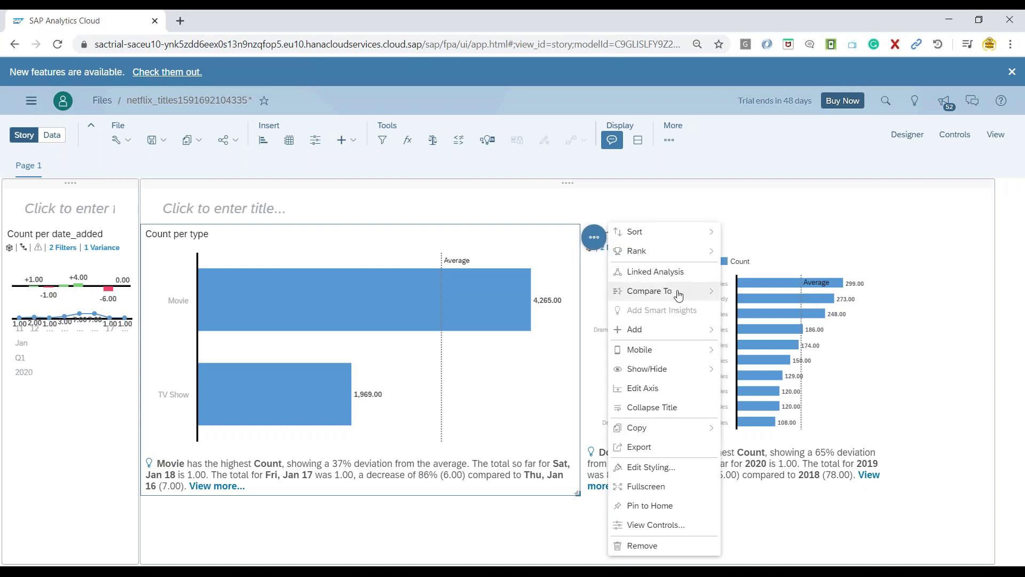
mouse_move(674, 374)
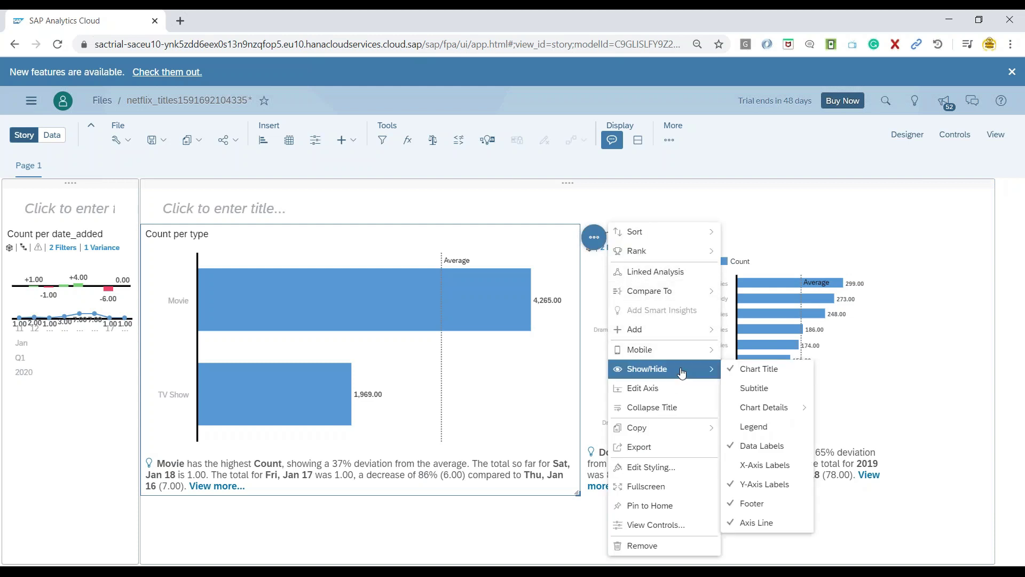
left_click(737, 521)
left_click(751, 503)
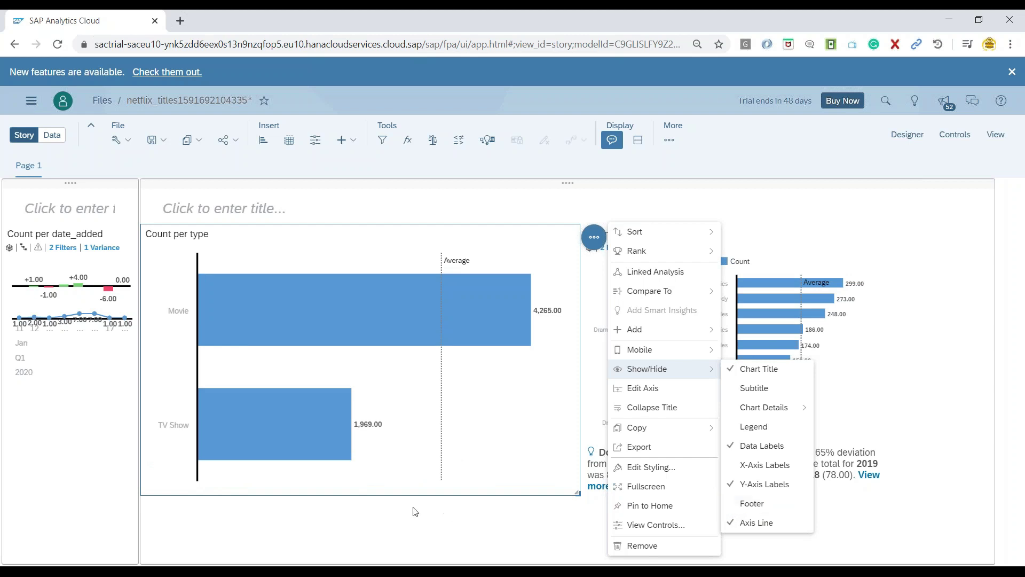
left_click(435, 526)
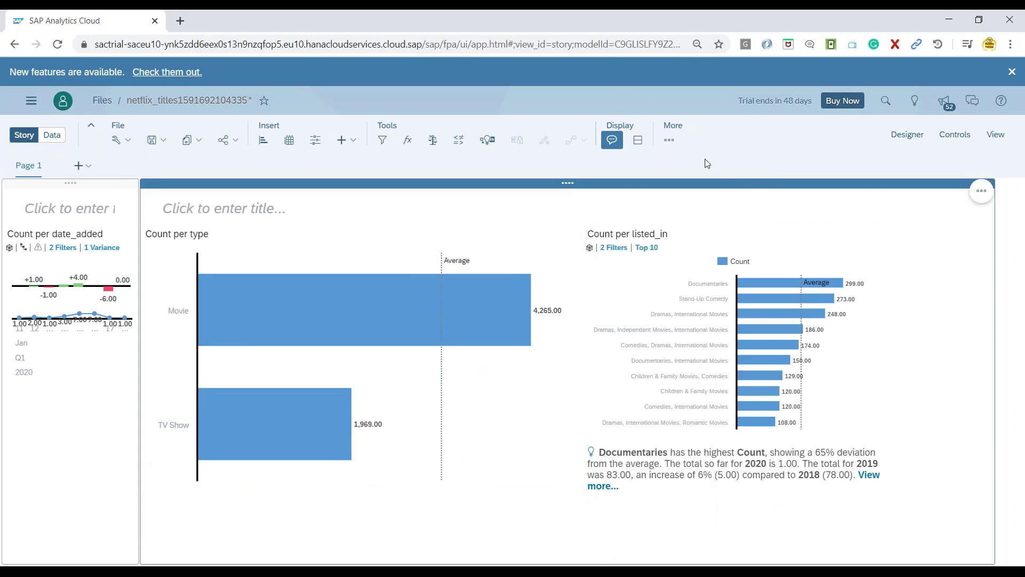